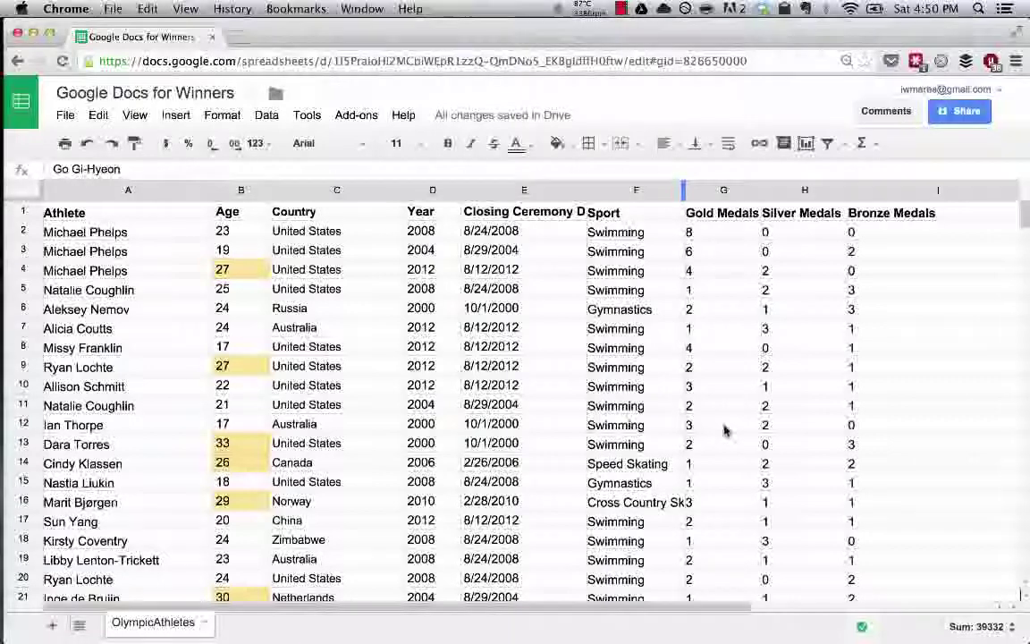
- Inspect the age values in B4 and B9 and the Swimming entry in F2
click(237, 268)
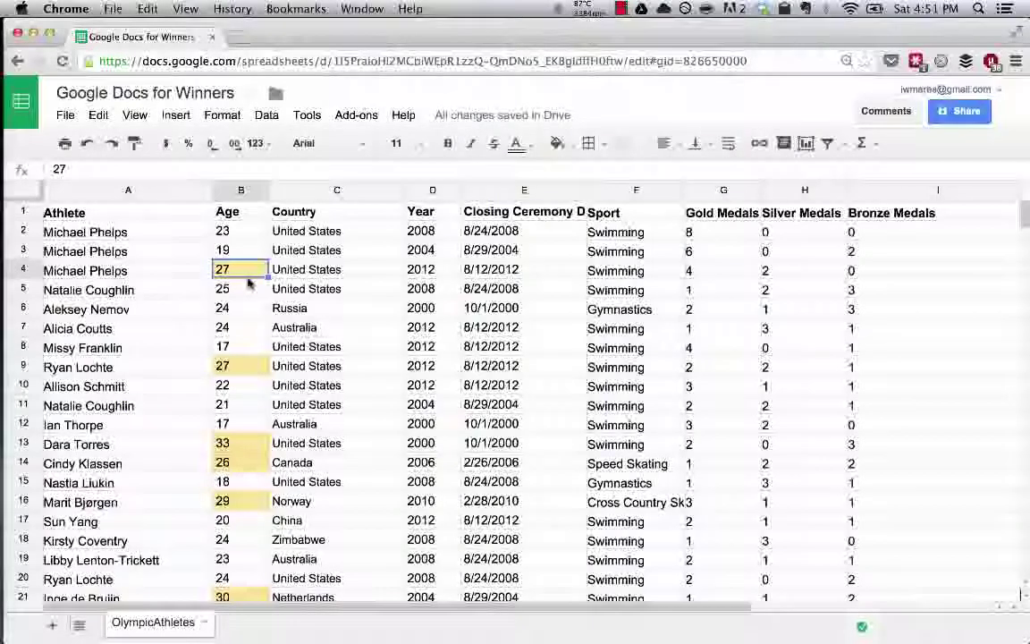
click(239, 369)
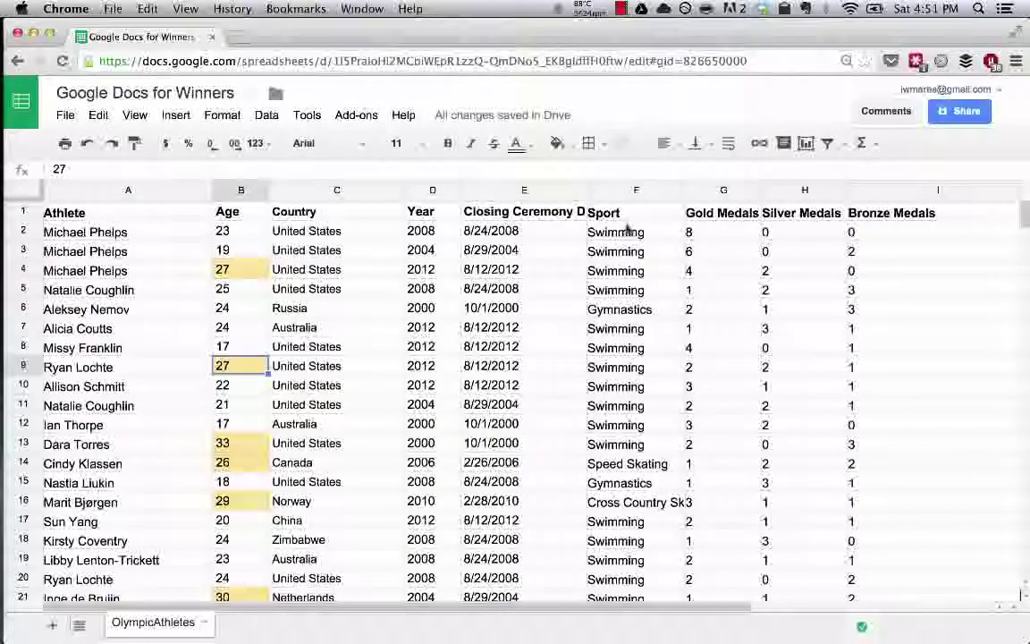
click(629, 229)
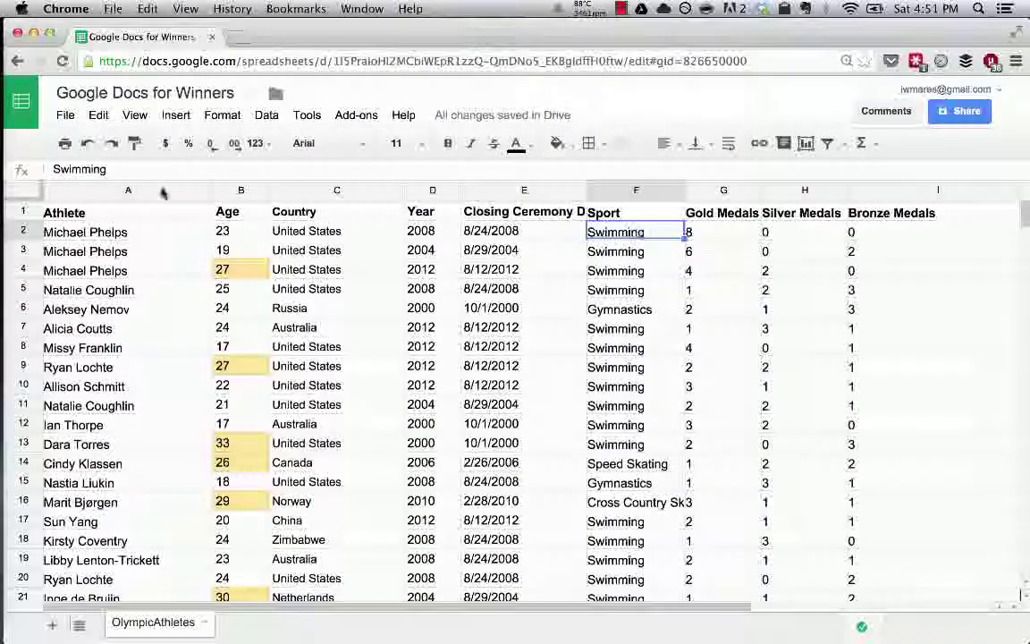
- Freeze 1 row so the header stays fixed at the top
click(136, 117)
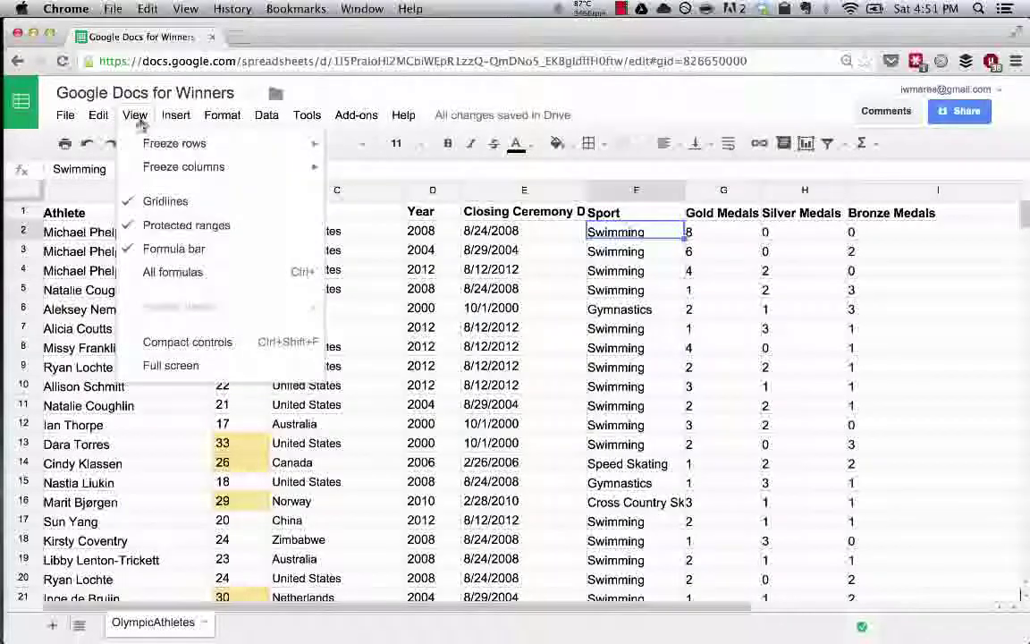
mouse_move(299, 143)
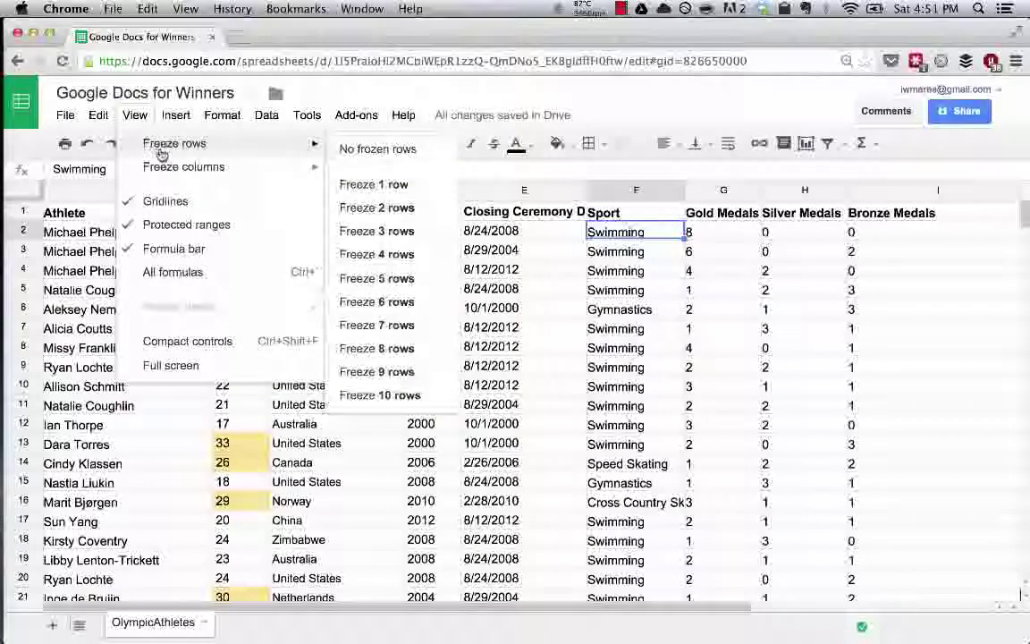
click(407, 185)
- Select the Sport column data from F2 down to row 300
click(654, 255)
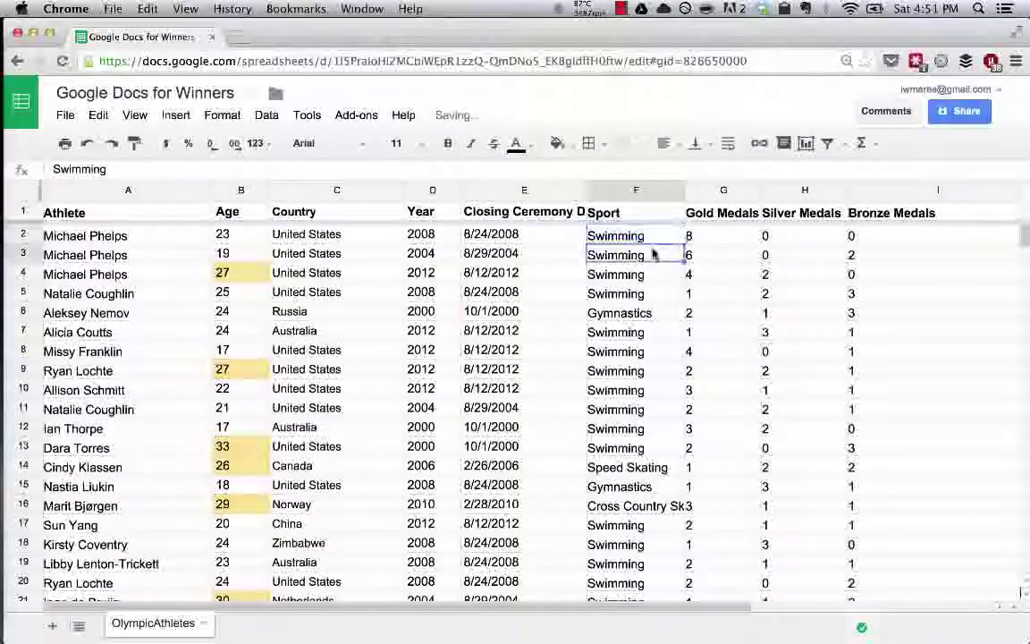
click(654, 236)
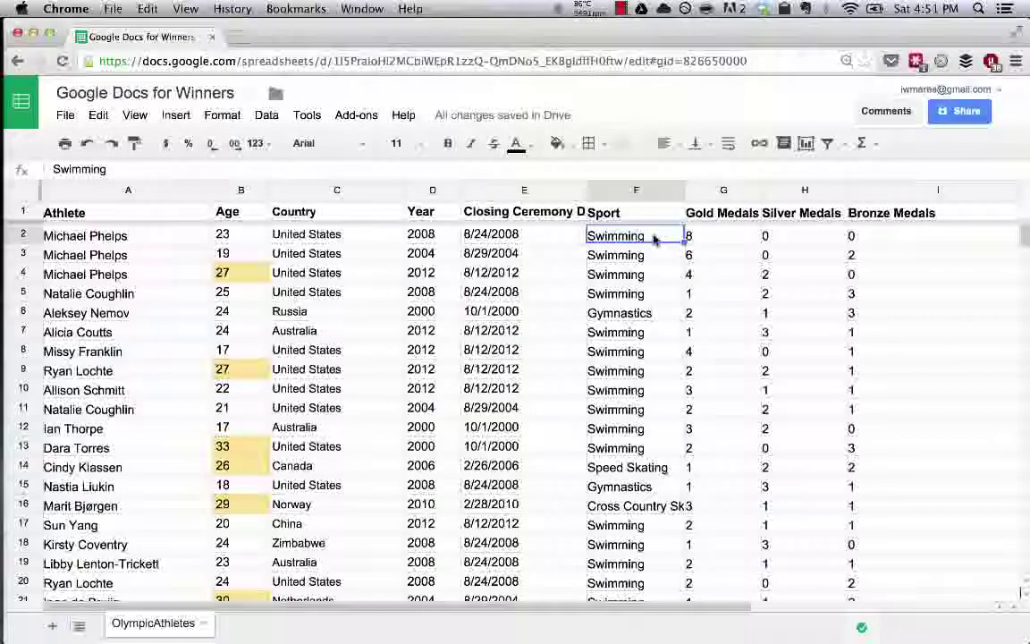
key(super+shift+Down)
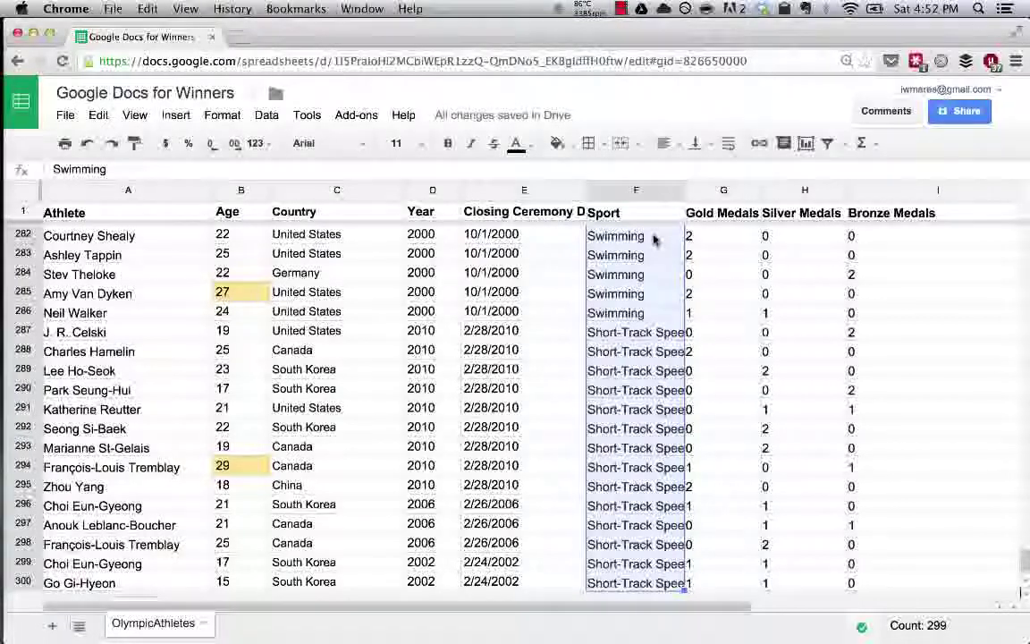
- Sort the whole sheet A→Z by the Sport column F, putting Alpine Skiing first
click(844, 146)
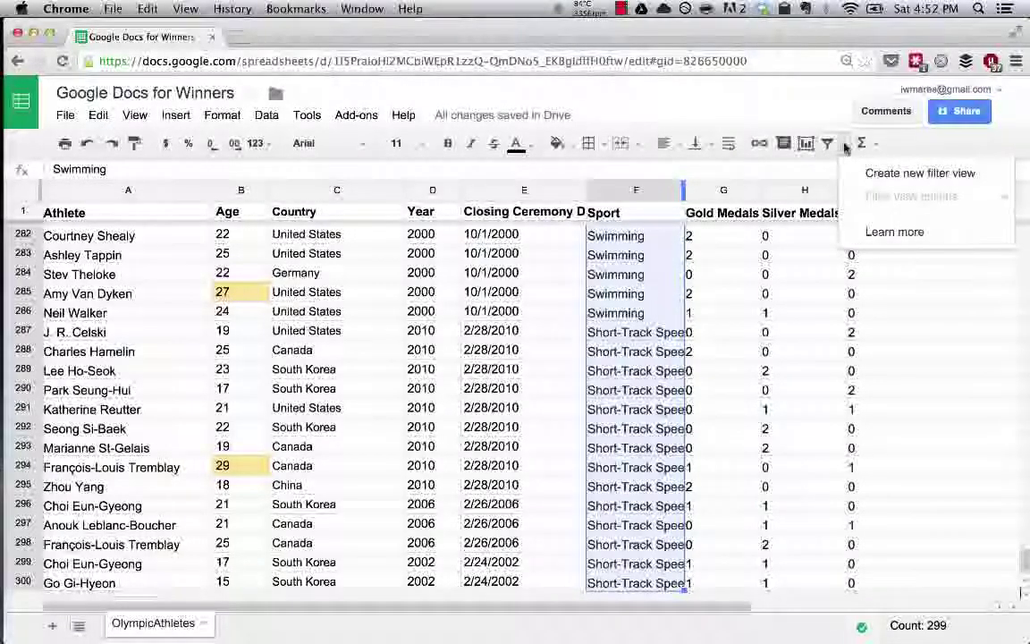
click(874, 144)
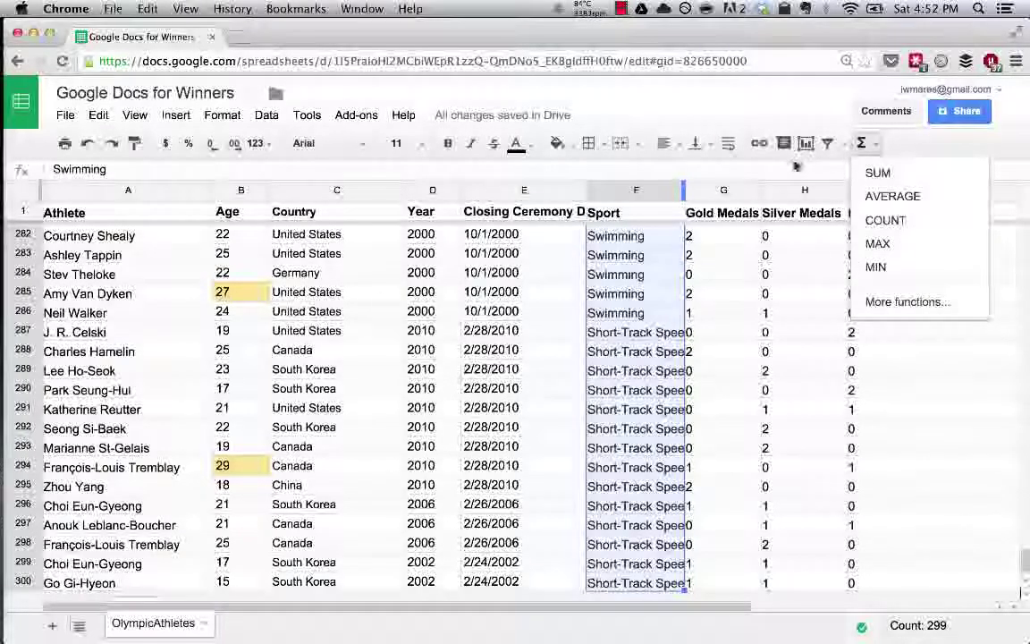
click(862, 143)
scroll(684, 192, up, 20)
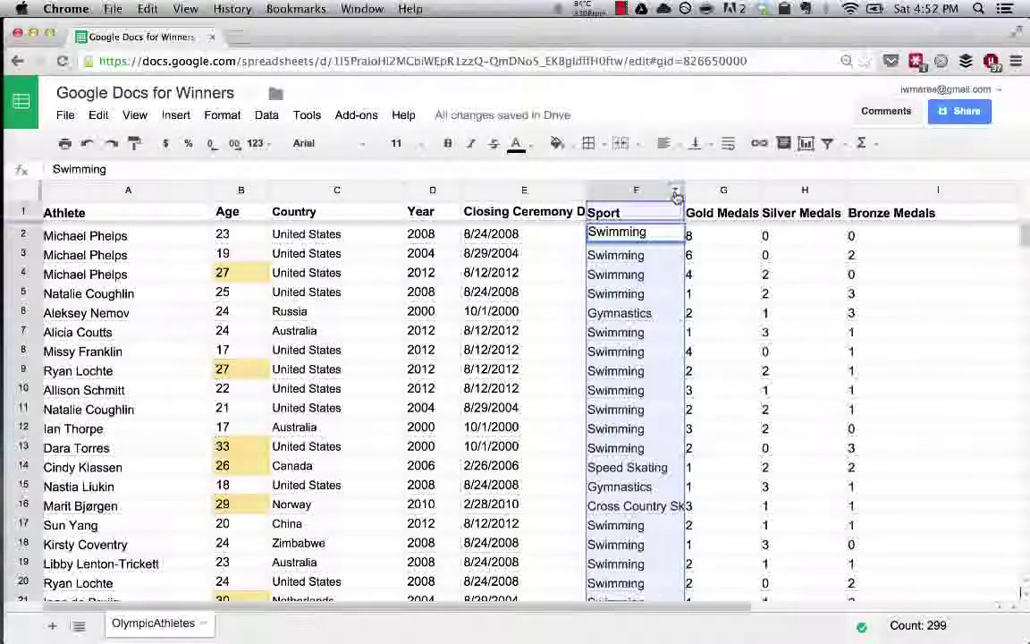
click(676, 194)
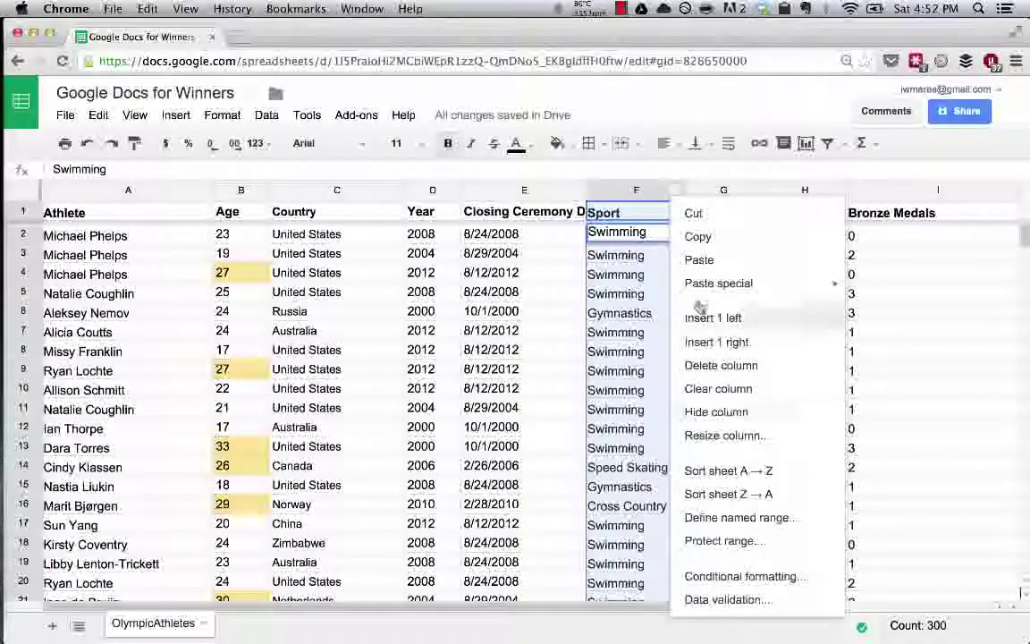
click(750, 469)
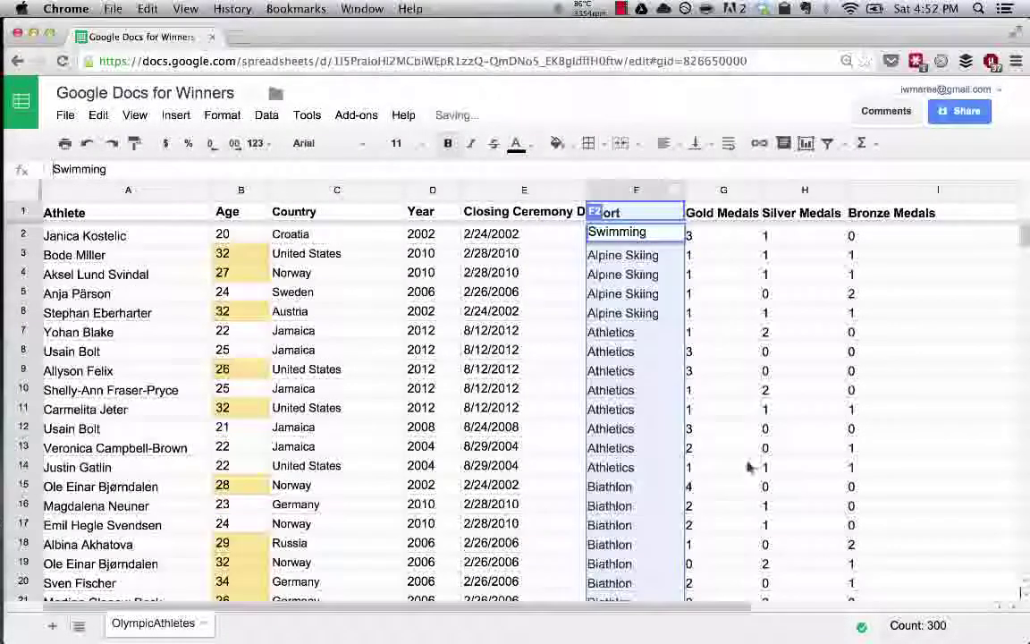
click(653, 274)
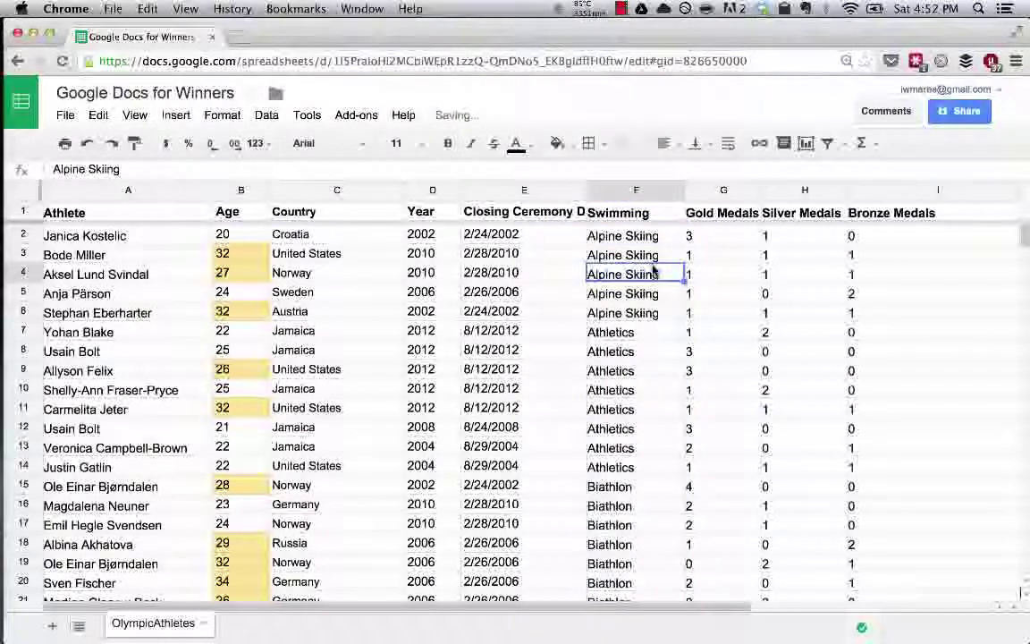
scroll(654, 254, down, 4)
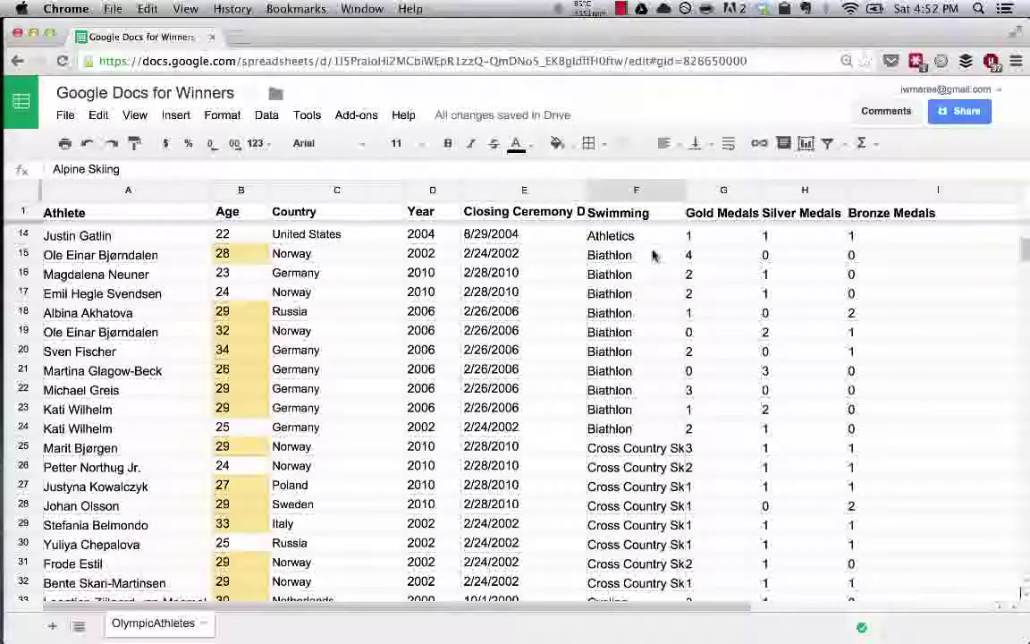
scroll(654, 256, up, 3)
scroll(654, 256, up, 1)
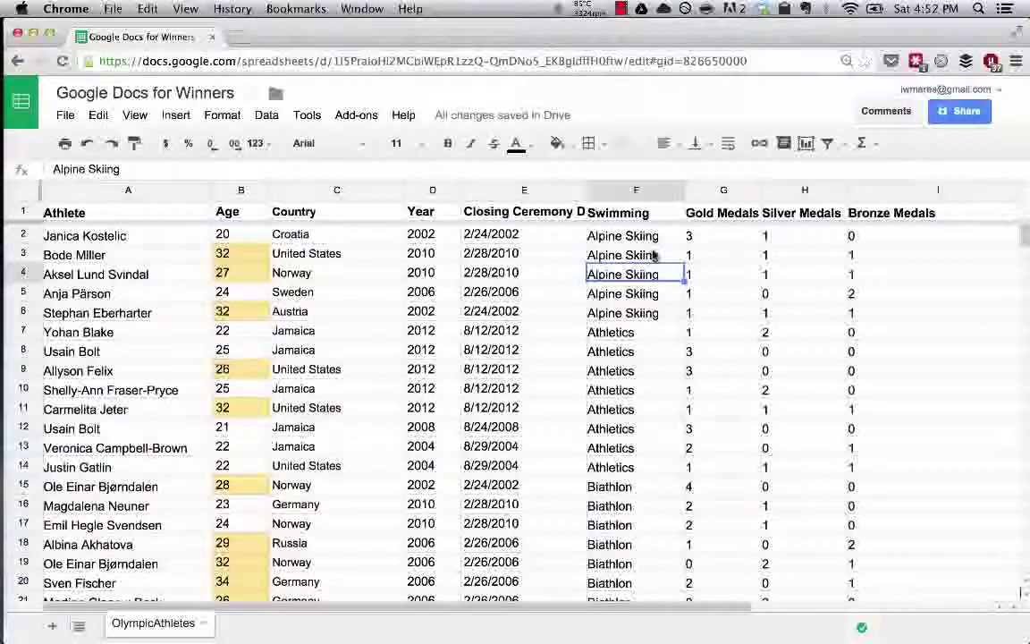
scroll(640, 280, down, 1)
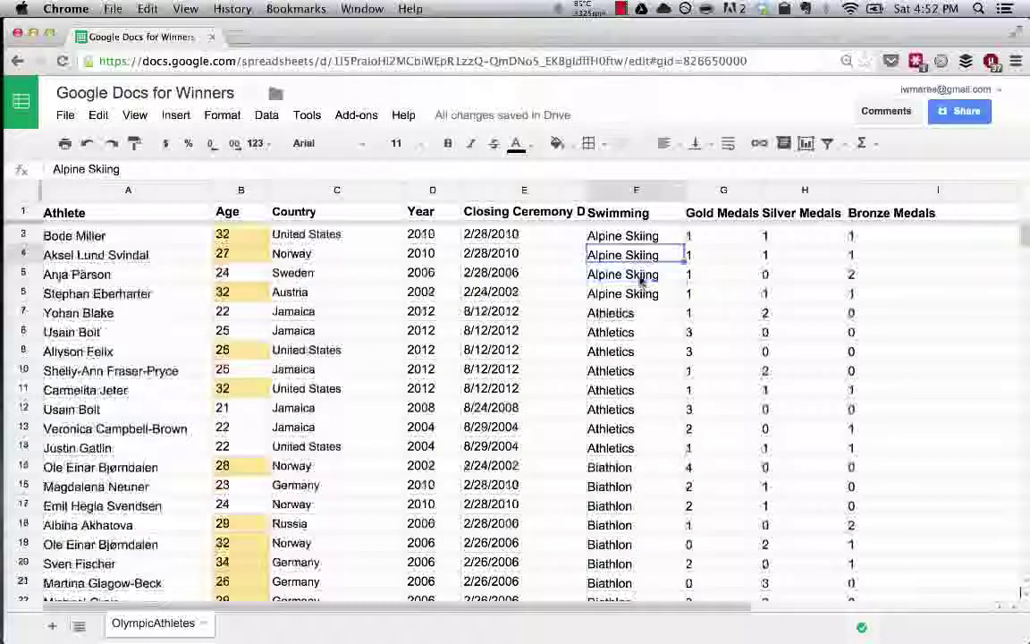
scroll(640, 281, down, 13)
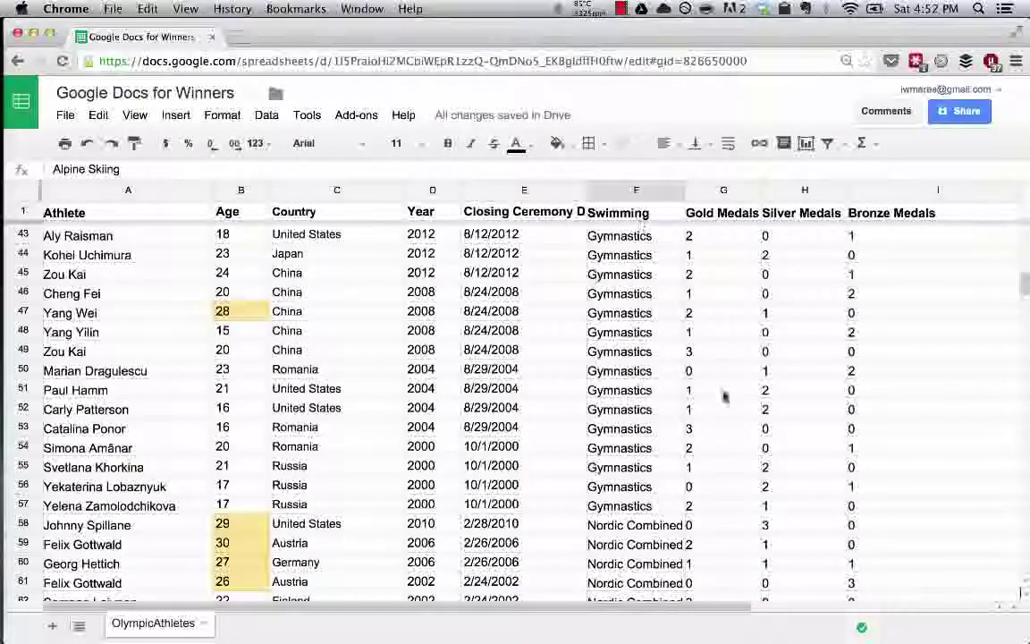
scroll(667, 441, down, 6)
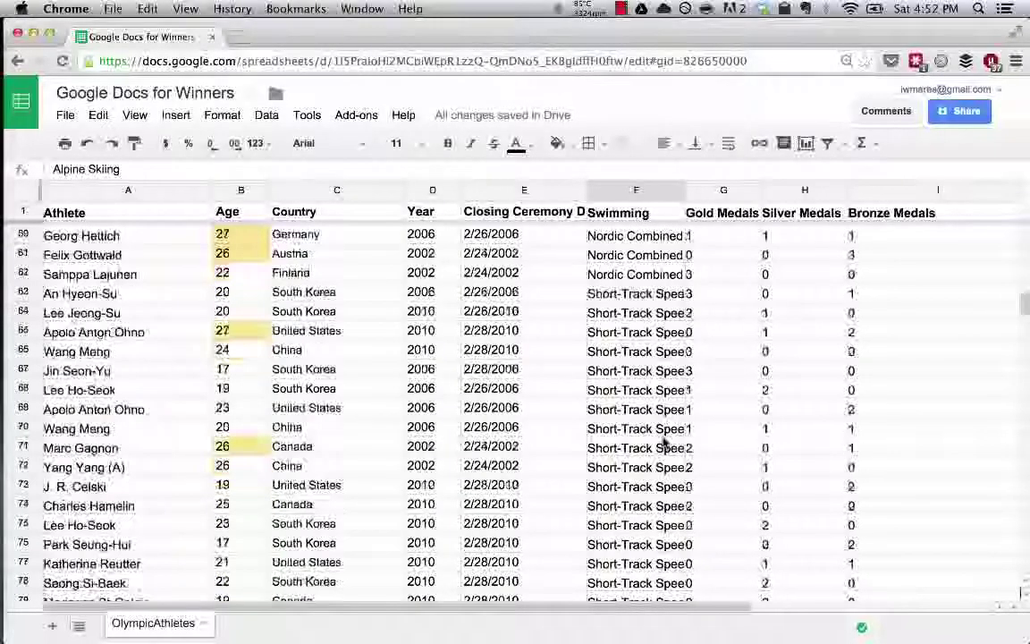
scroll(665, 442, down, 3)
scroll(665, 442, down, 20)
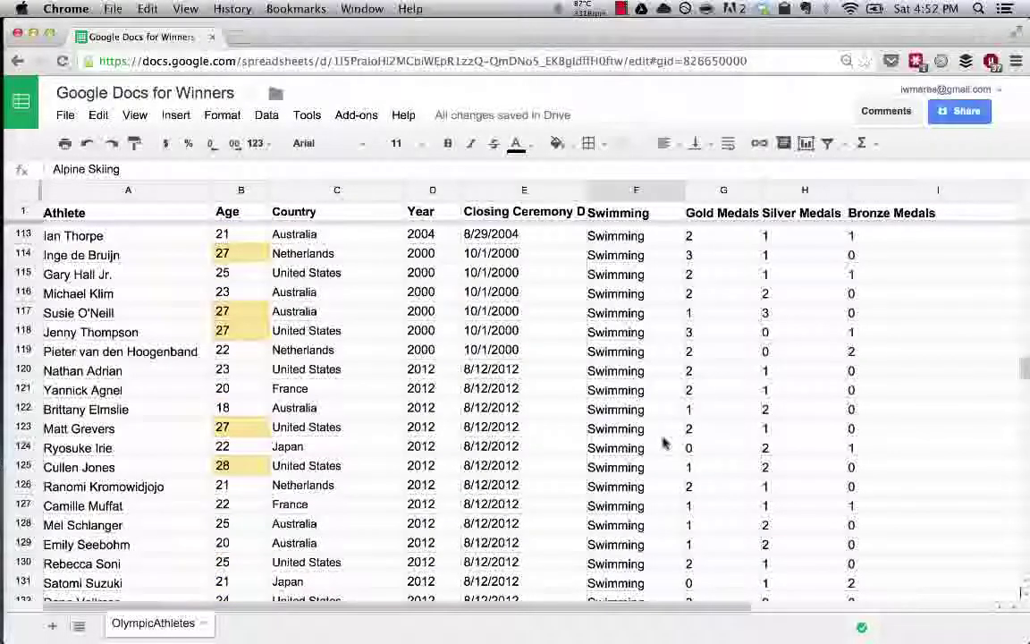
scroll(666, 442, down, 20)
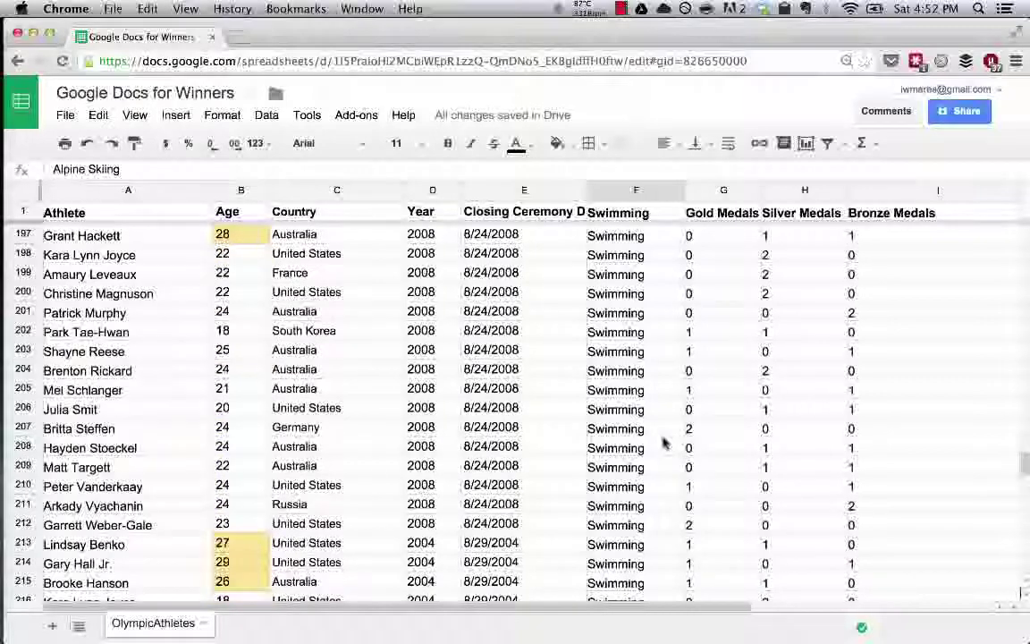
scroll(665, 442, down, 12)
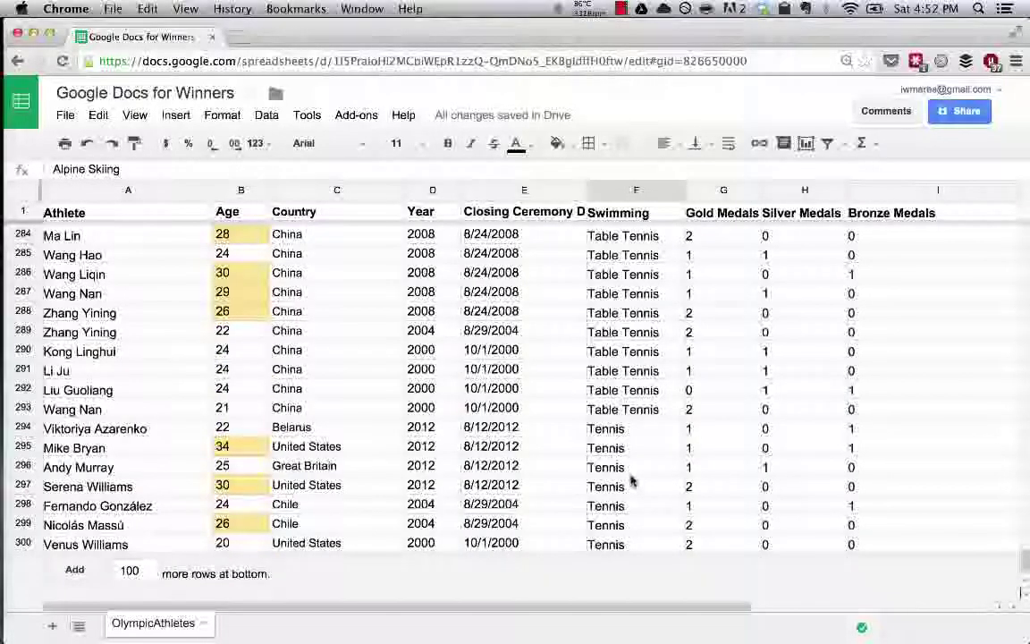
scroll(632, 483, up, 1)
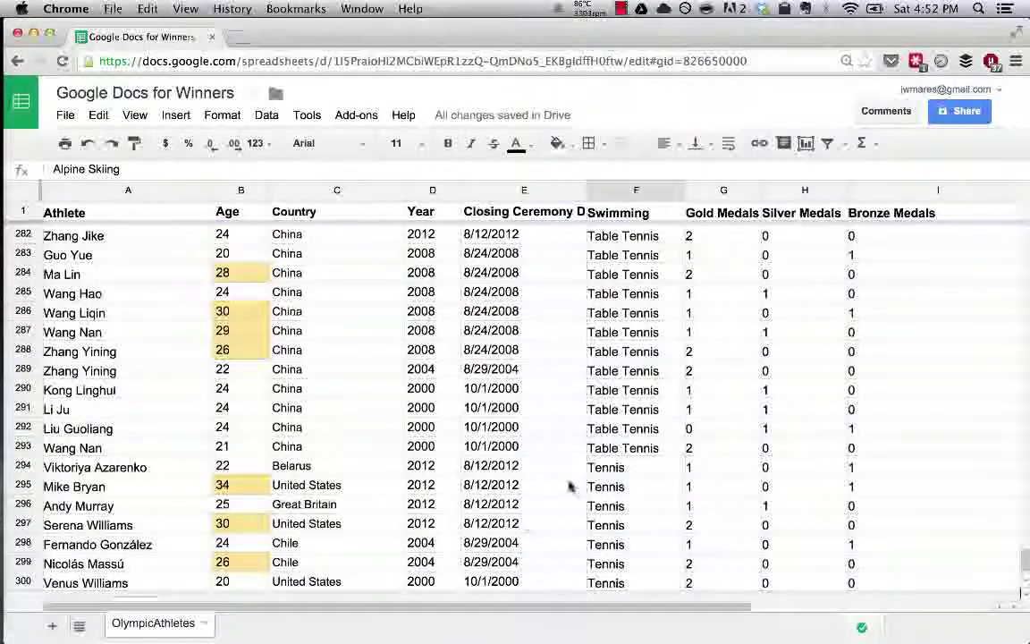
scroll(570, 485, up, 5)
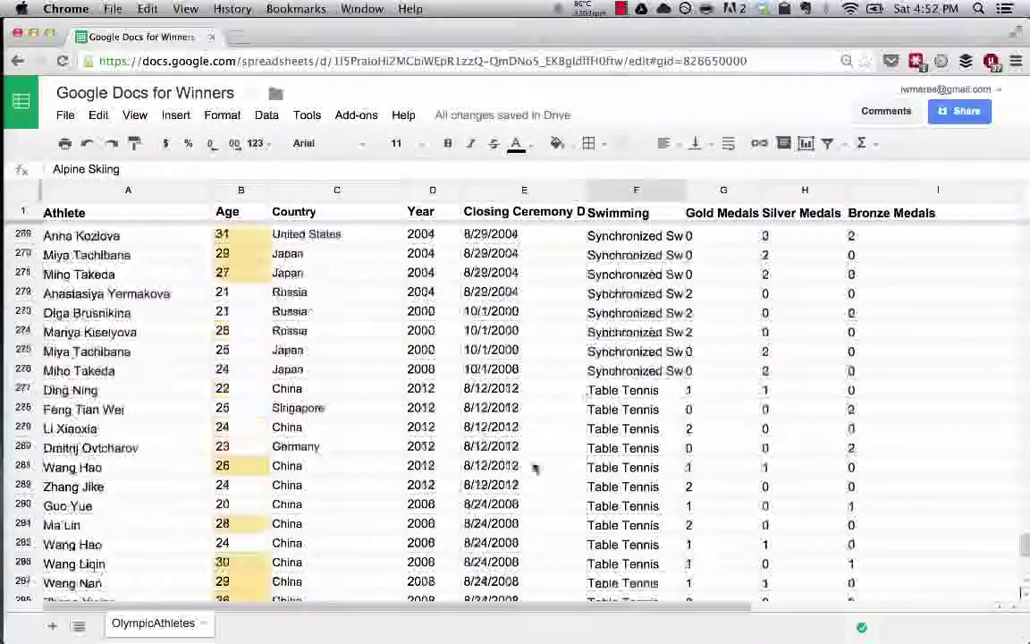
scroll(590, 399, up, 1)
scroll(589, 399, up, 10)
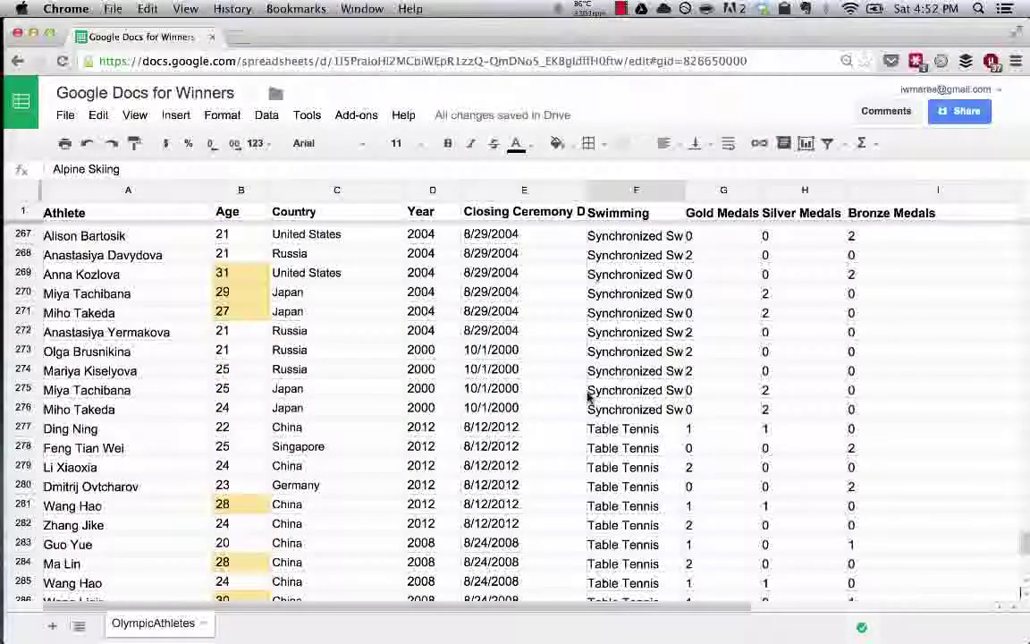
scroll(590, 397, up, 2)
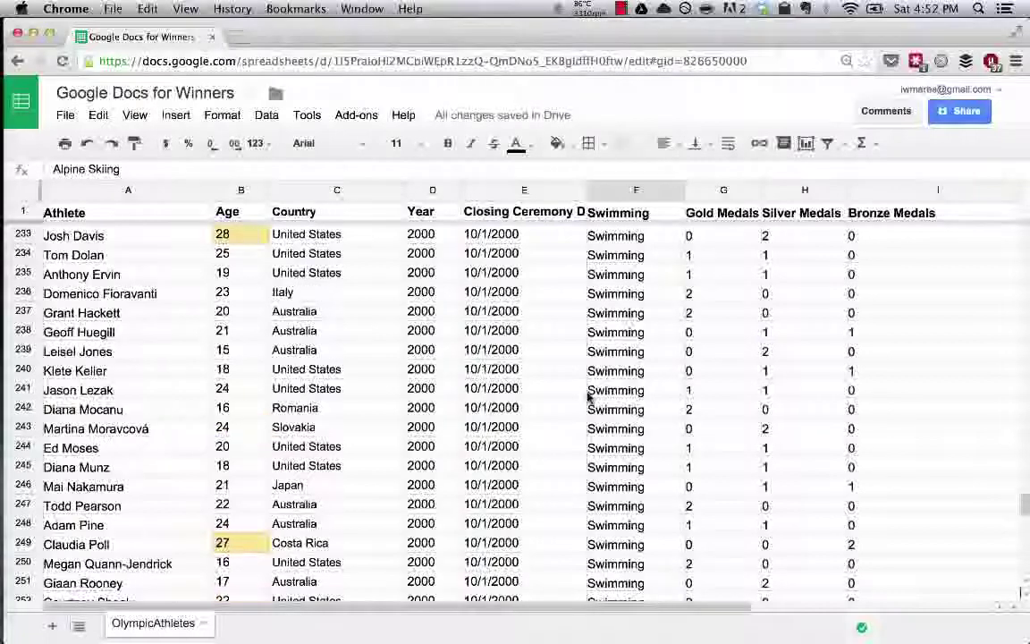
scroll(644, 348, up, 2)
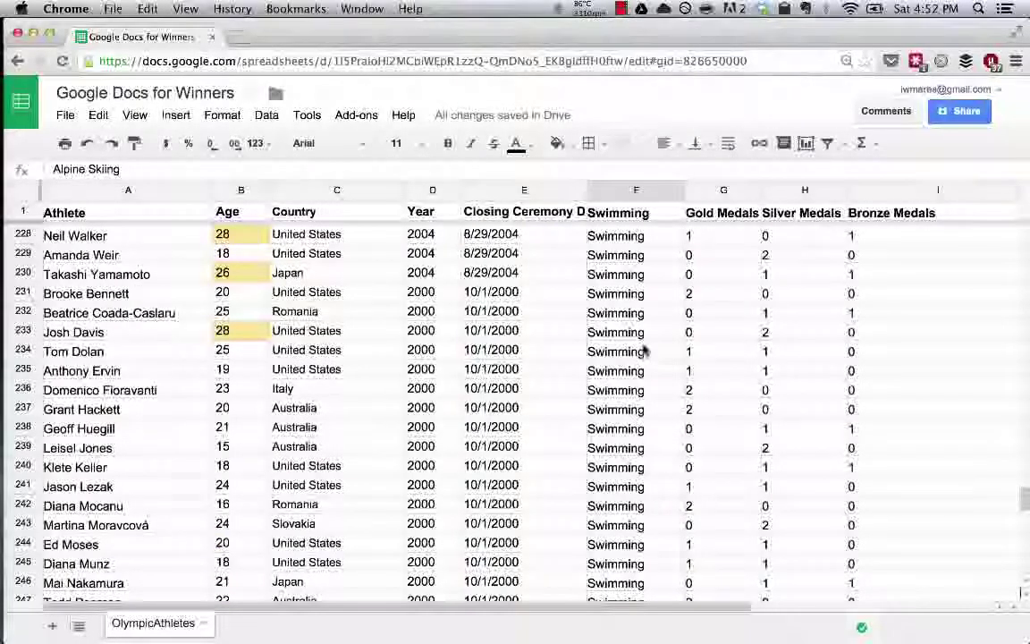
scroll(643, 351, up, 1)
scroll(644, 351, up, 7)
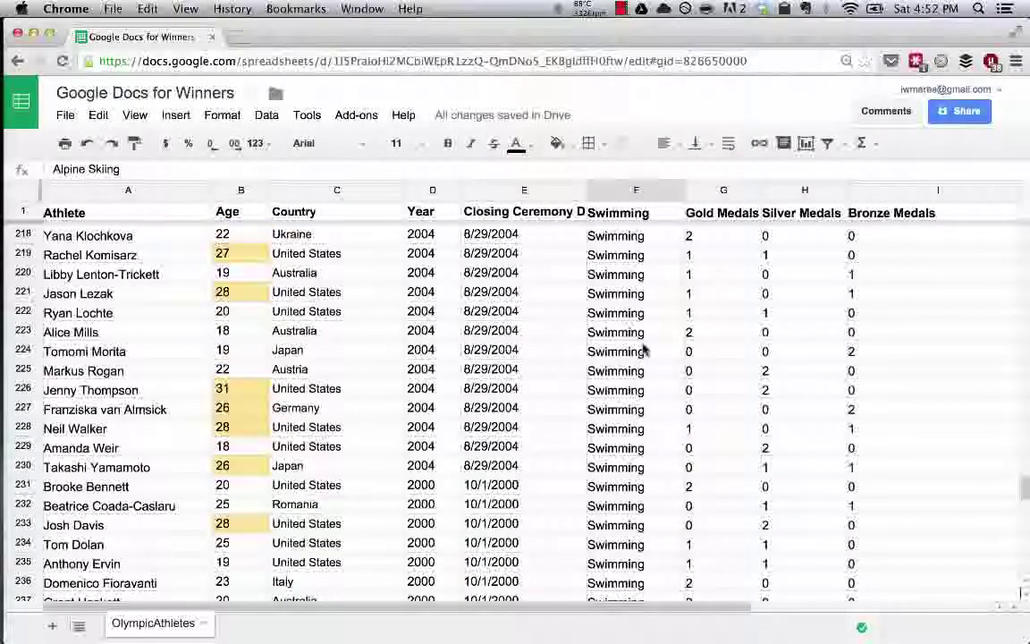
scroll(644, 351, up, 8)
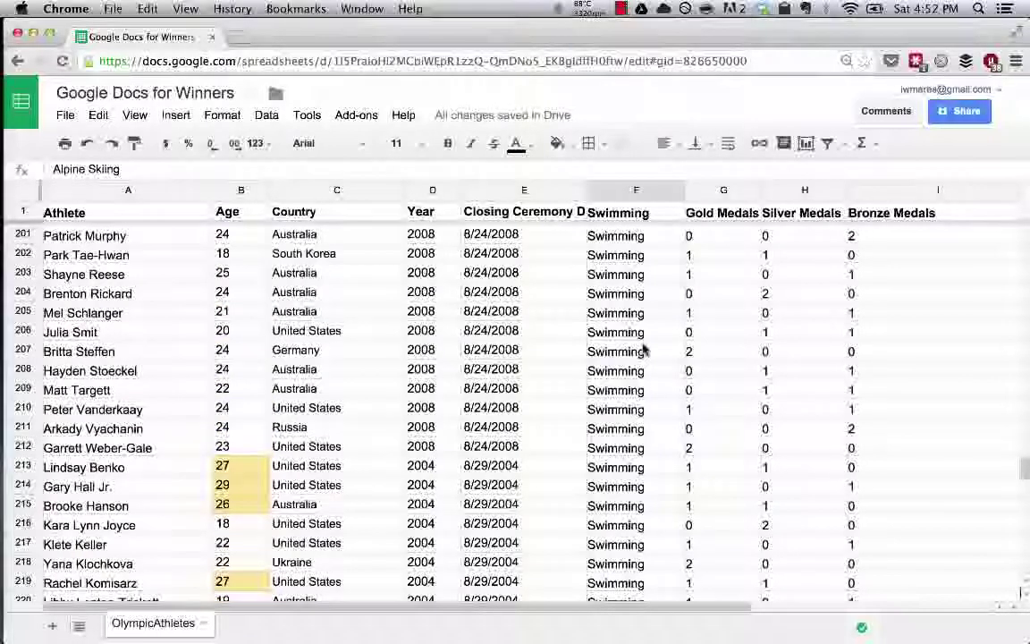
scroll(644, 351, up, 20)
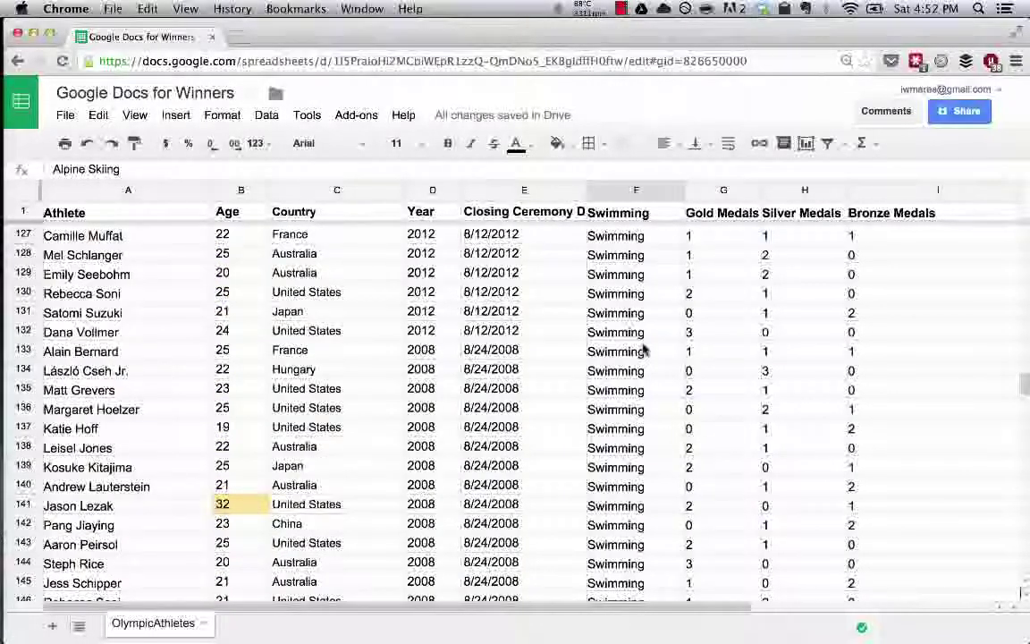
scroll(644, 351, up, 20)
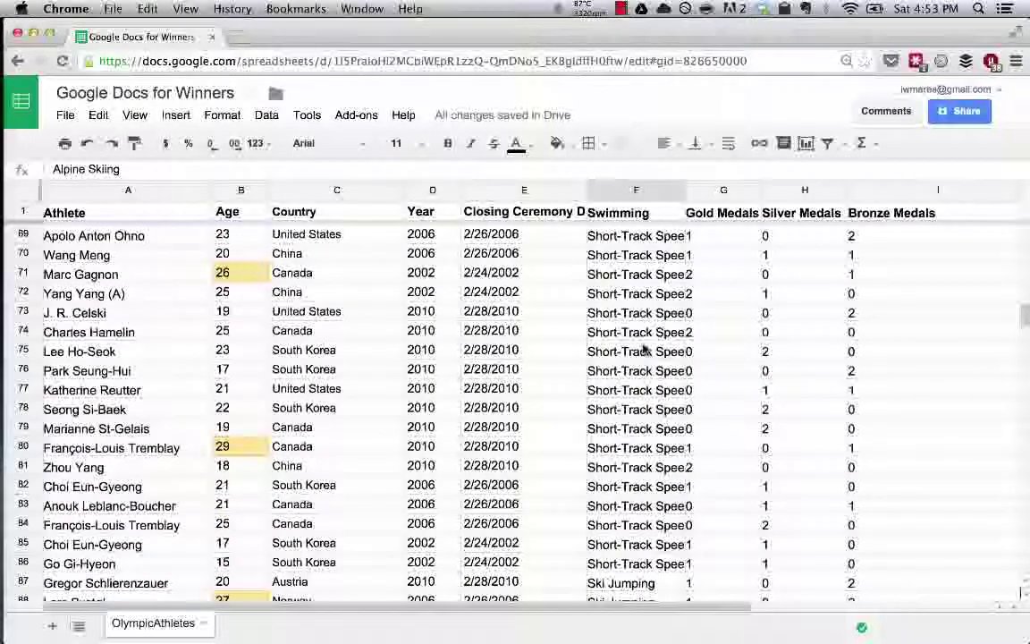
scroll(644, 351, up, 15)
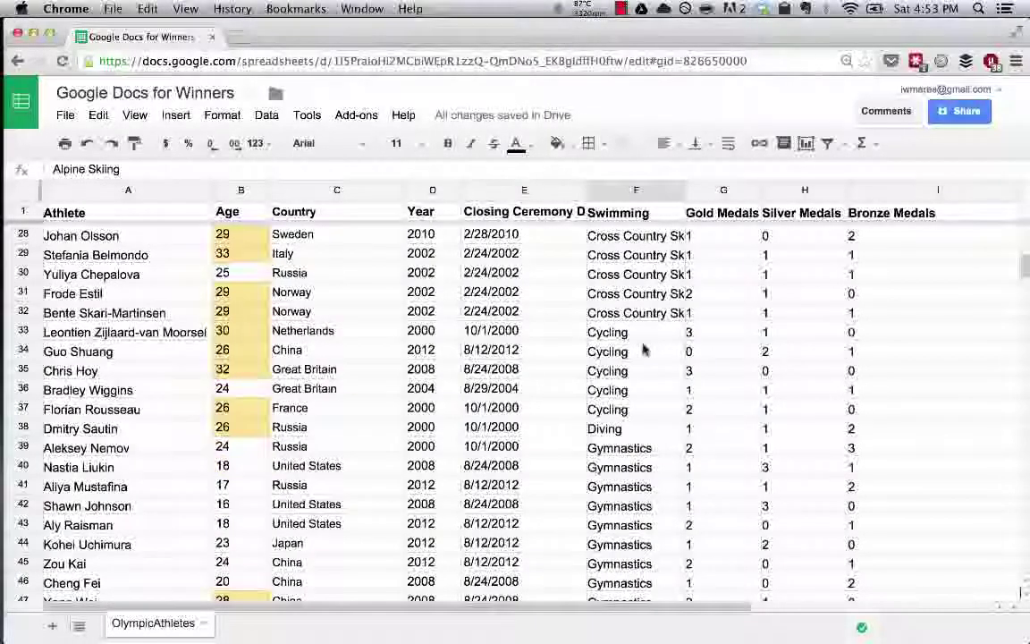
scroll(644, 352, up, 8)
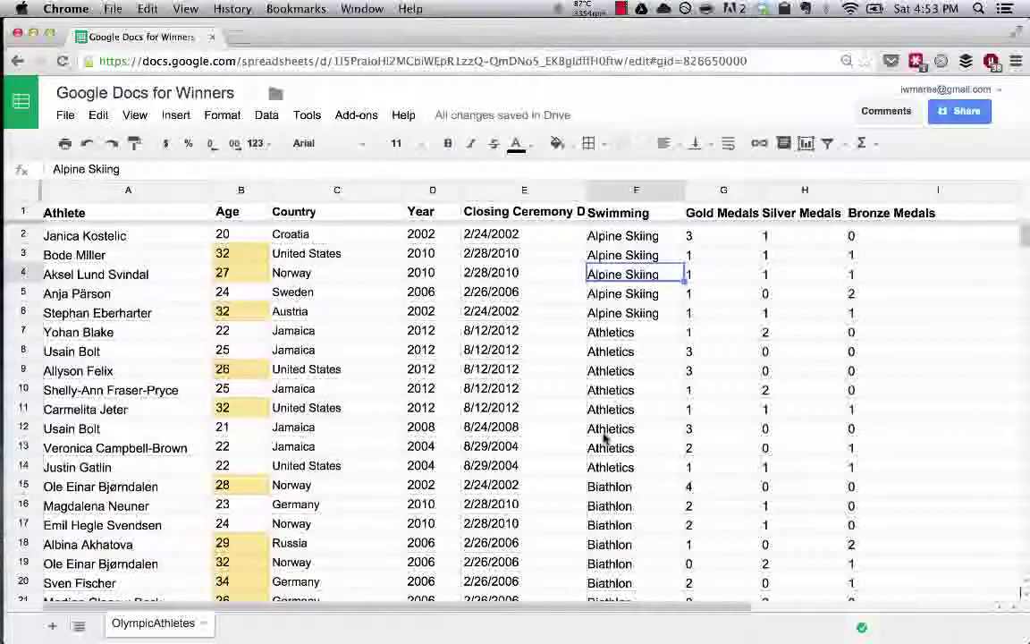
scroll(605, 439, down, 4)
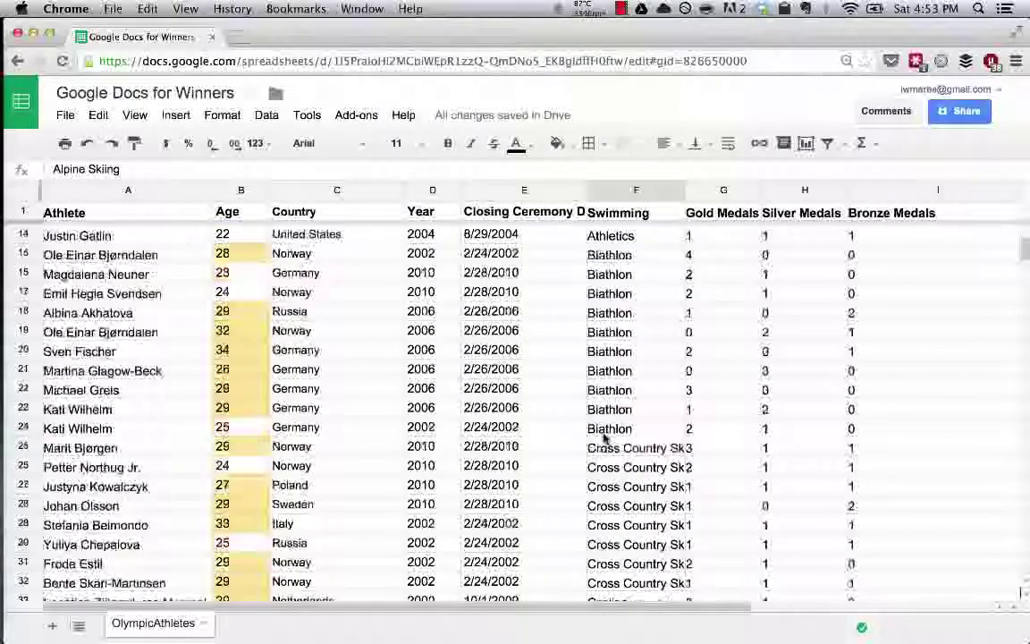
scroll(604, 438, down, 3)
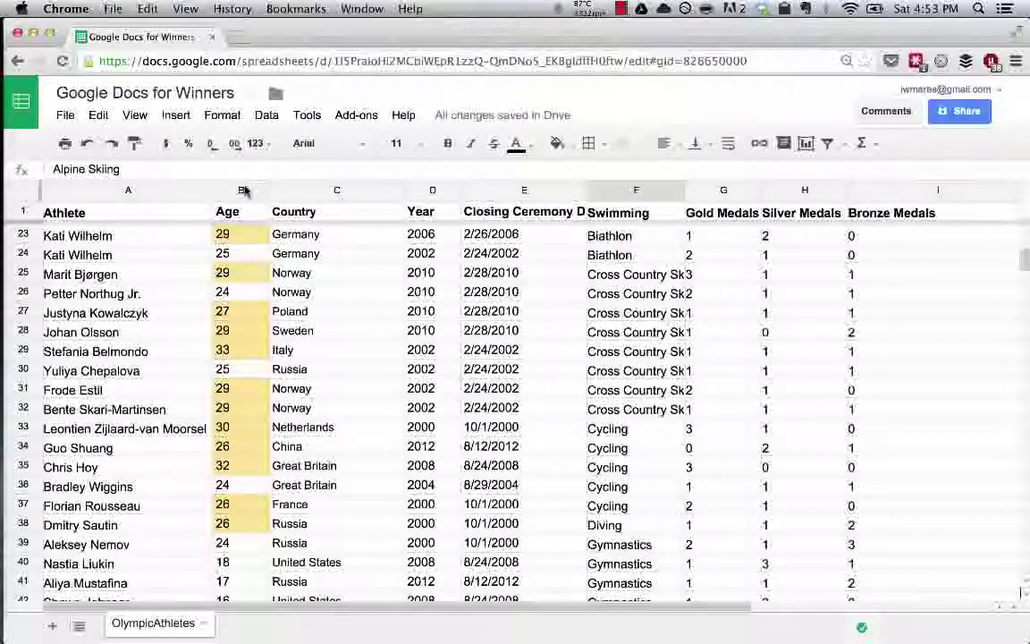
scroll(634, 295, up, 10)
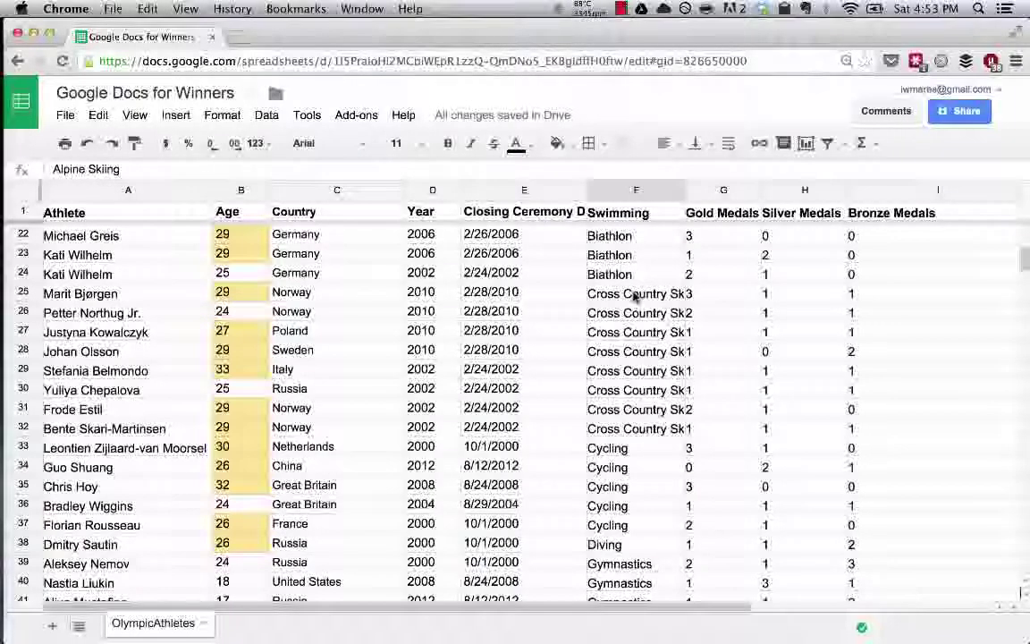
click(674, 193)
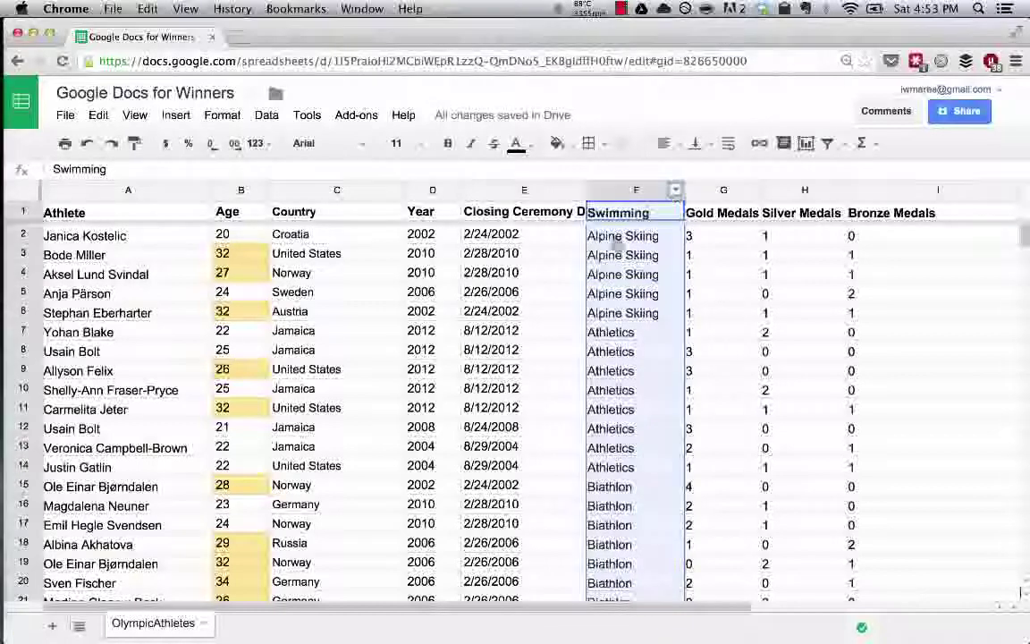
click(676, 193)
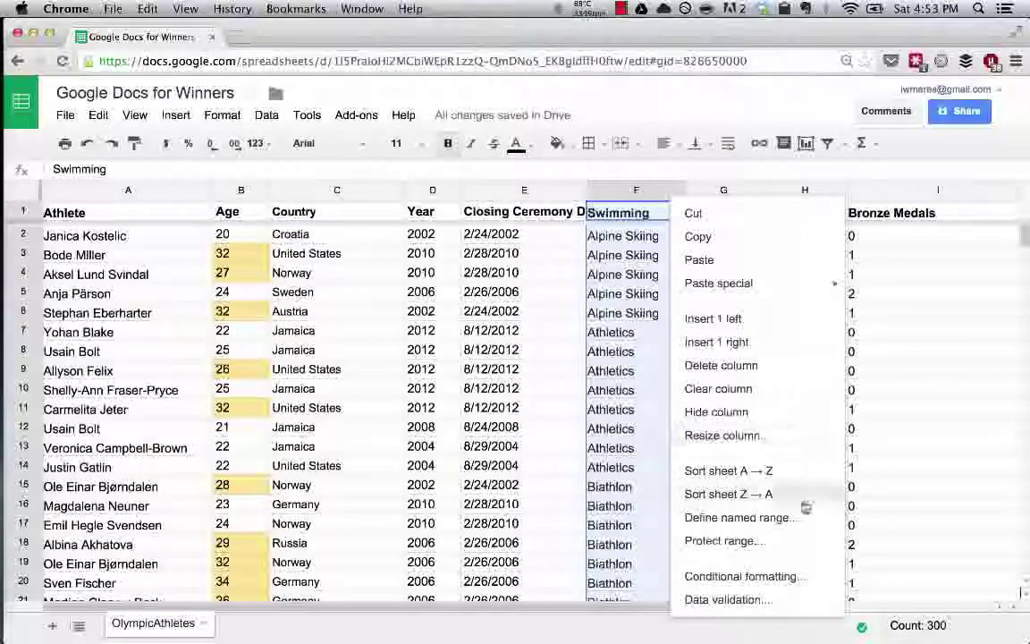
click(765, 493)
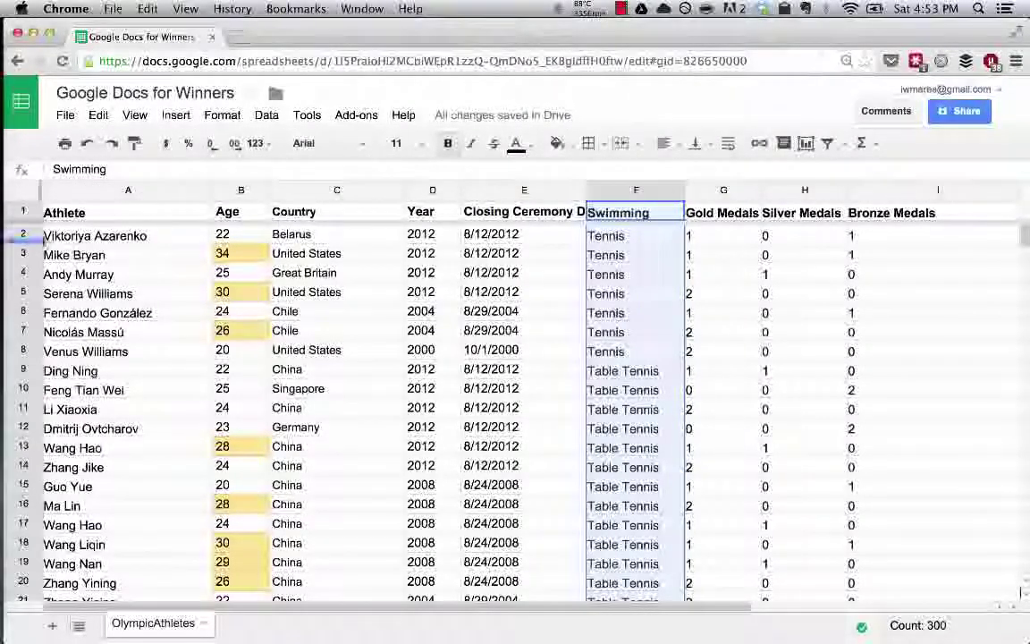
click(677, 195)
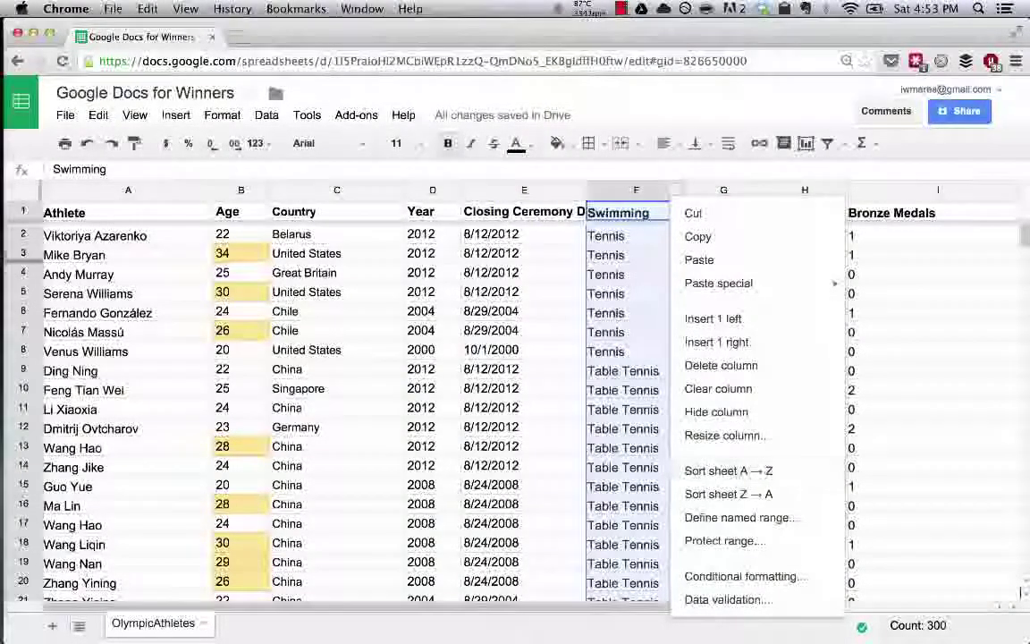
click(731, 472)
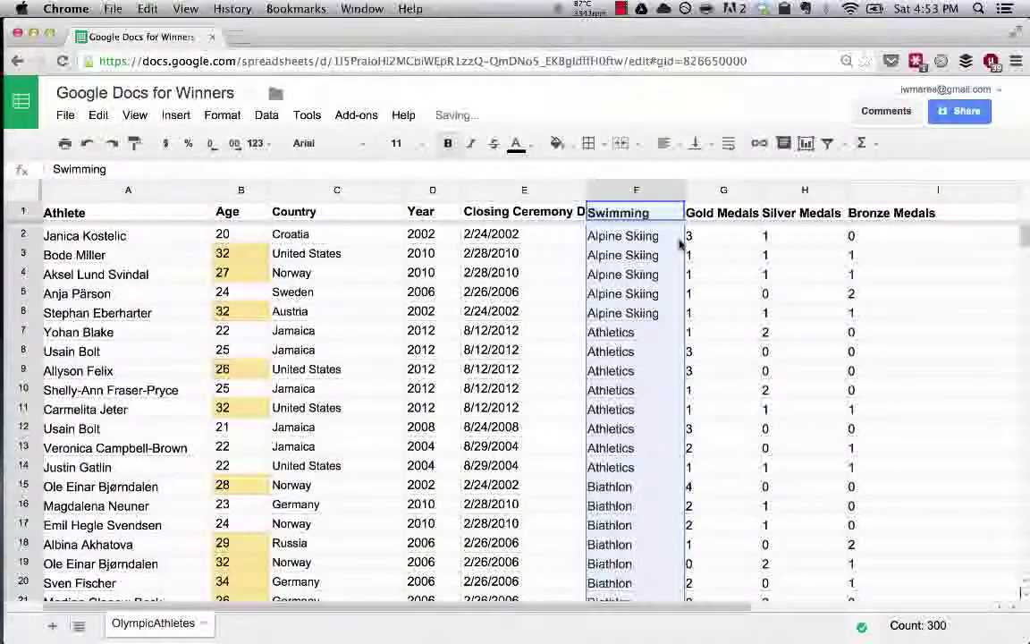
click(636, 218)
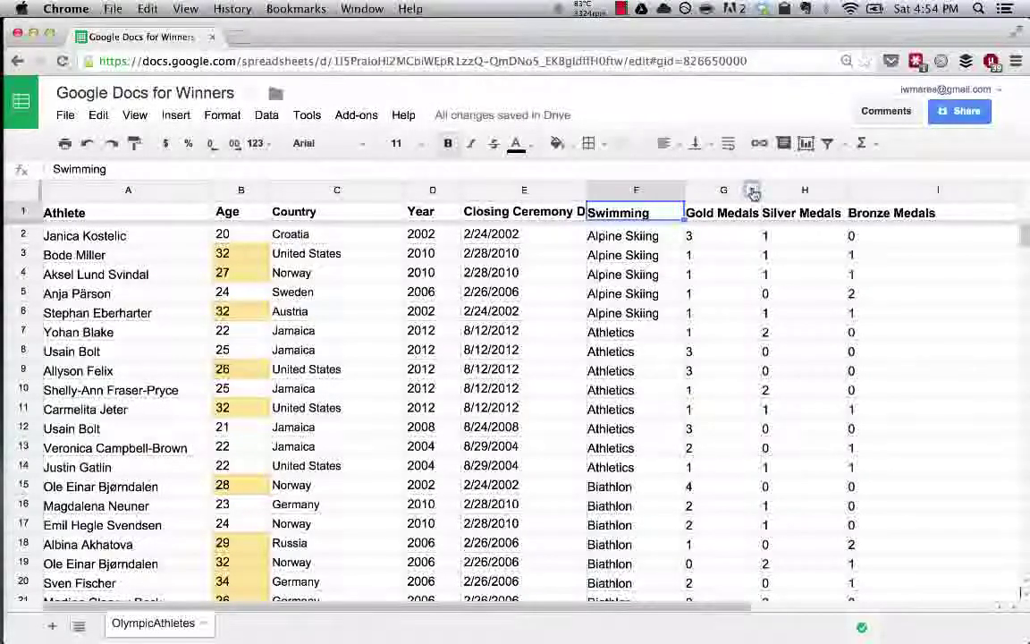
- Sort the sheet Z→A by Gold Medals in column G, replacing an accidental ascending sort
click(751, 192)
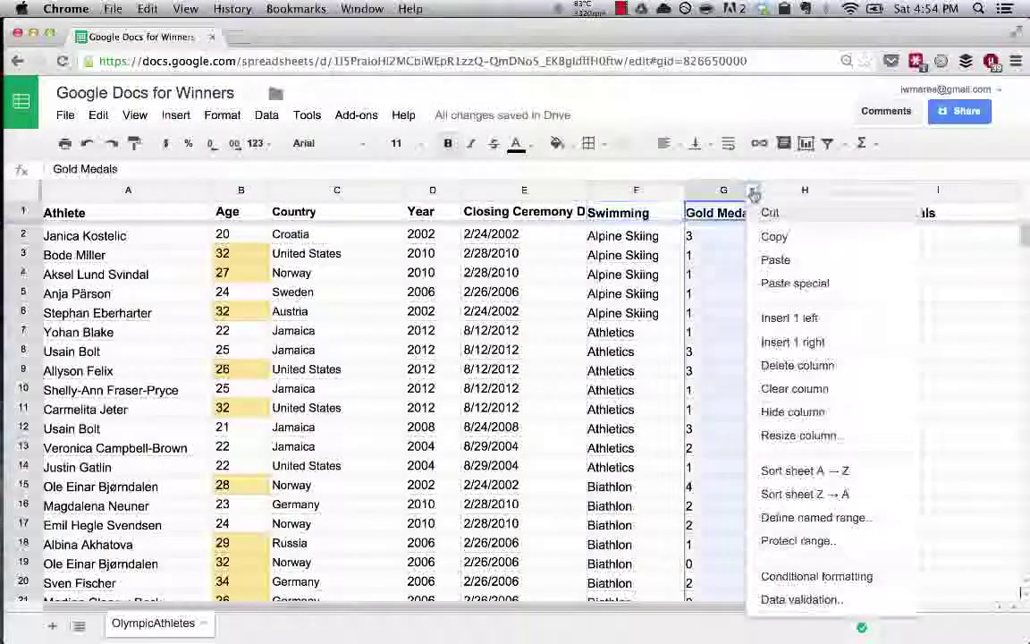
click(803, 474)
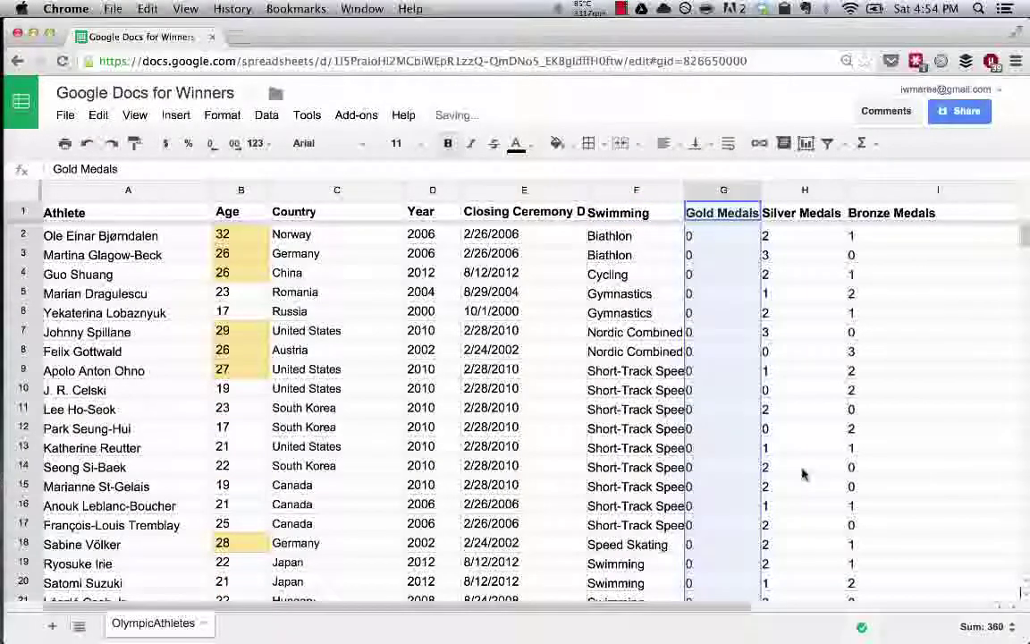
click(753, 193)
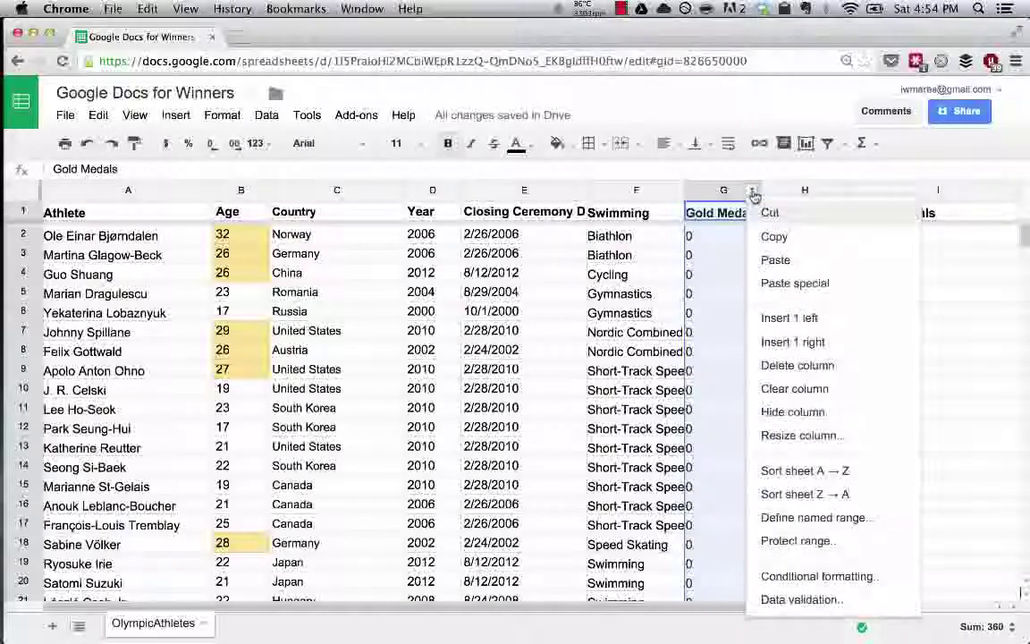
click(782, 497)
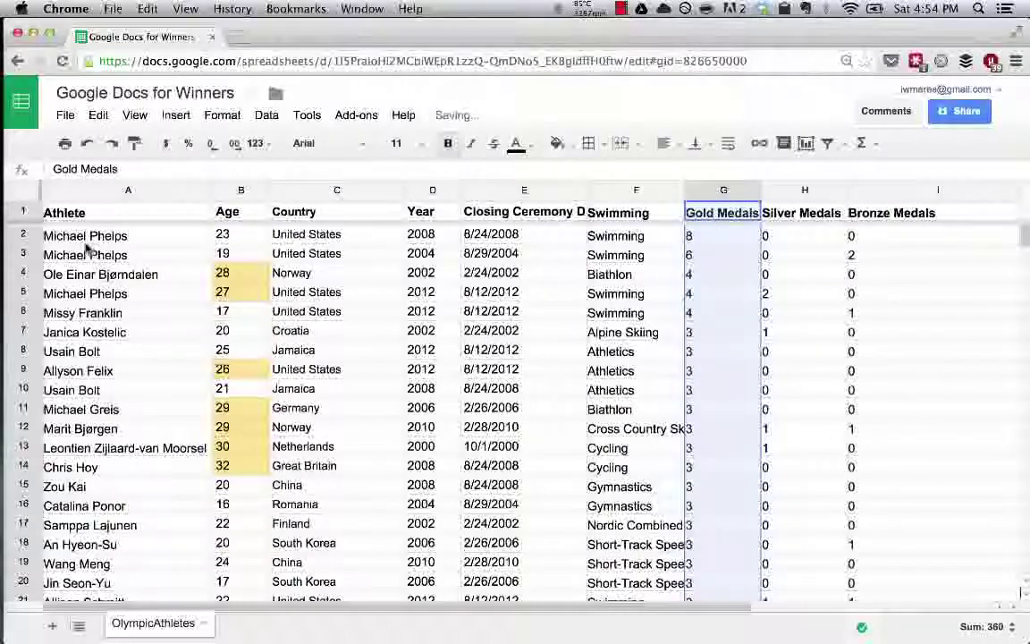
click(210, 234)
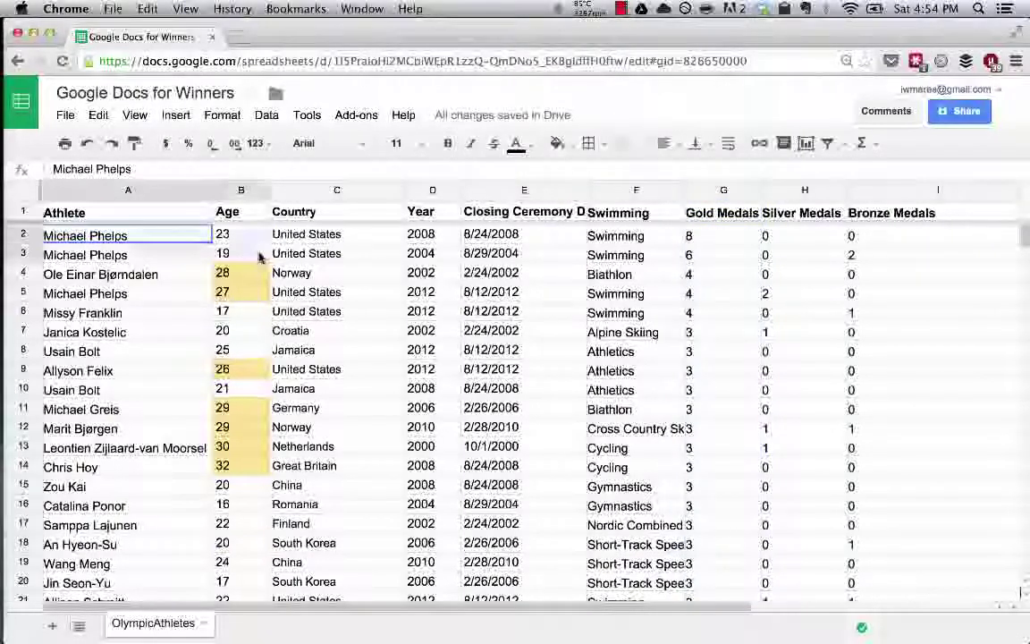
shift+click(259, 257)
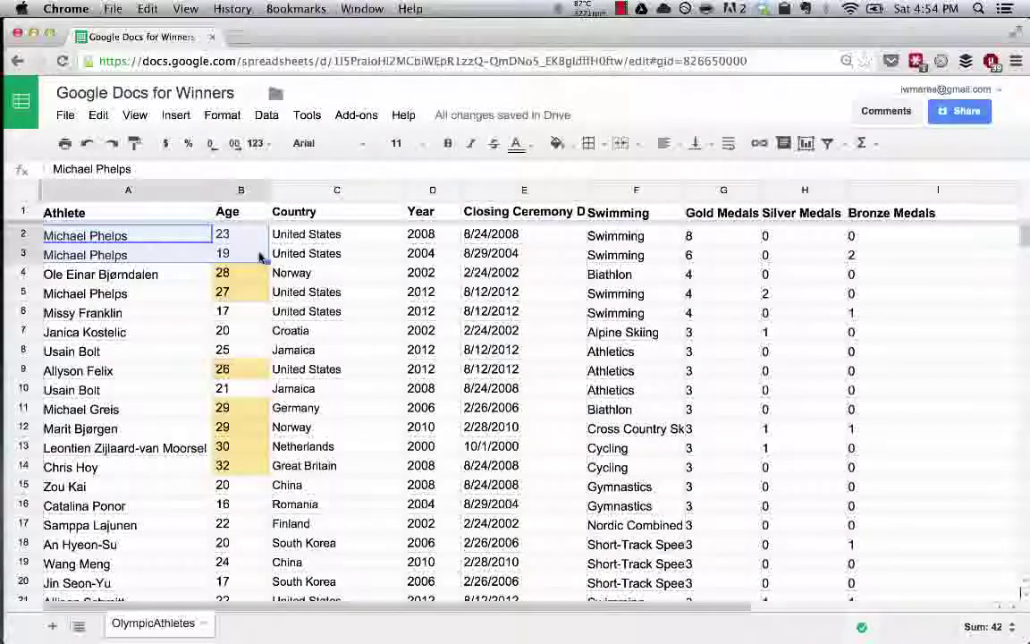
click(165, 277)
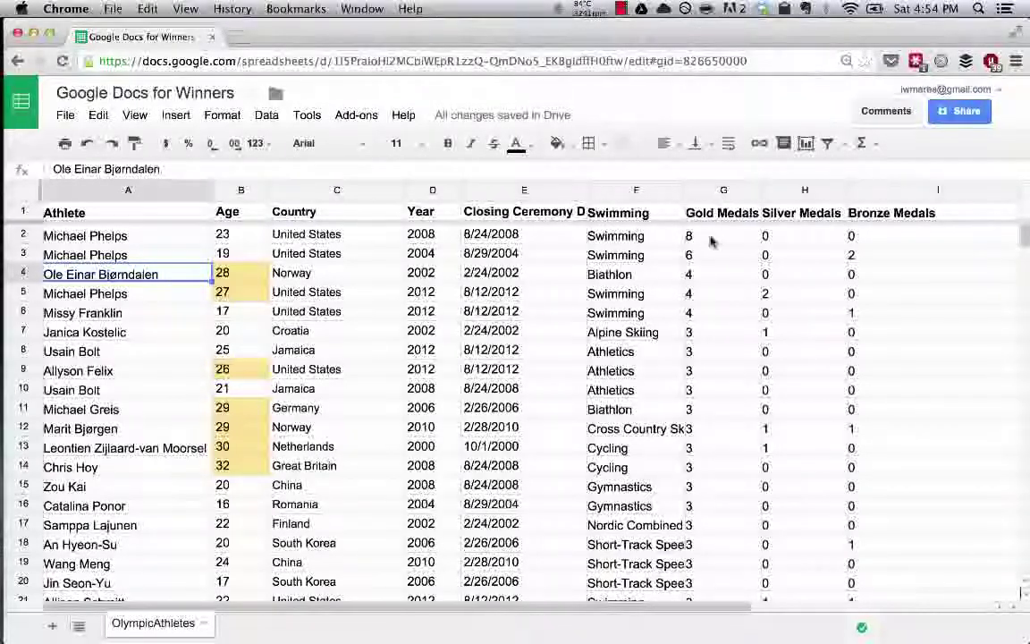
scroll(740, 397, down, 8)
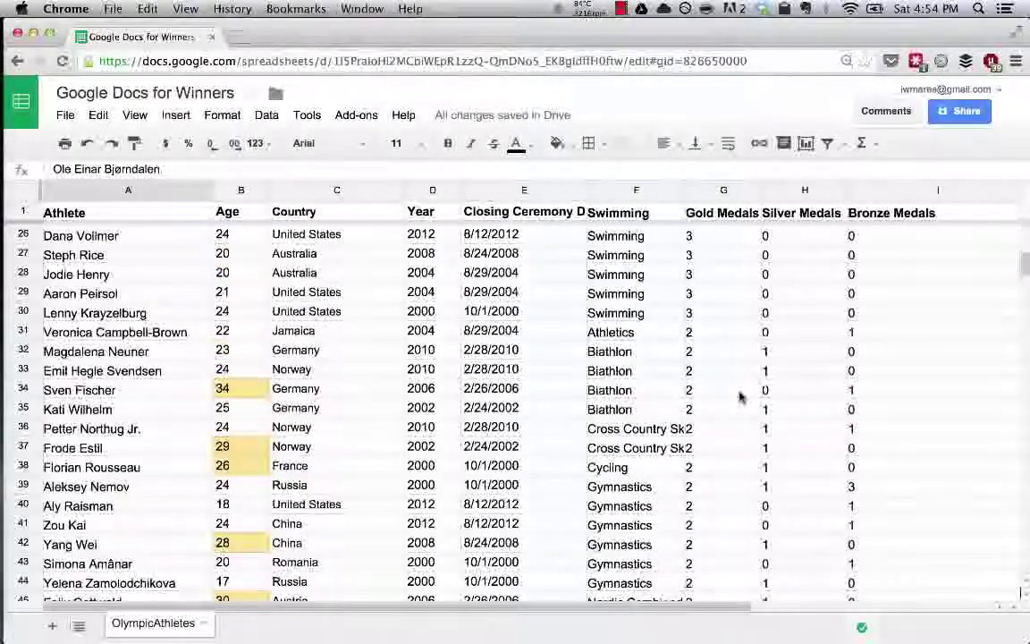
scroll(740, 398, down, 1)
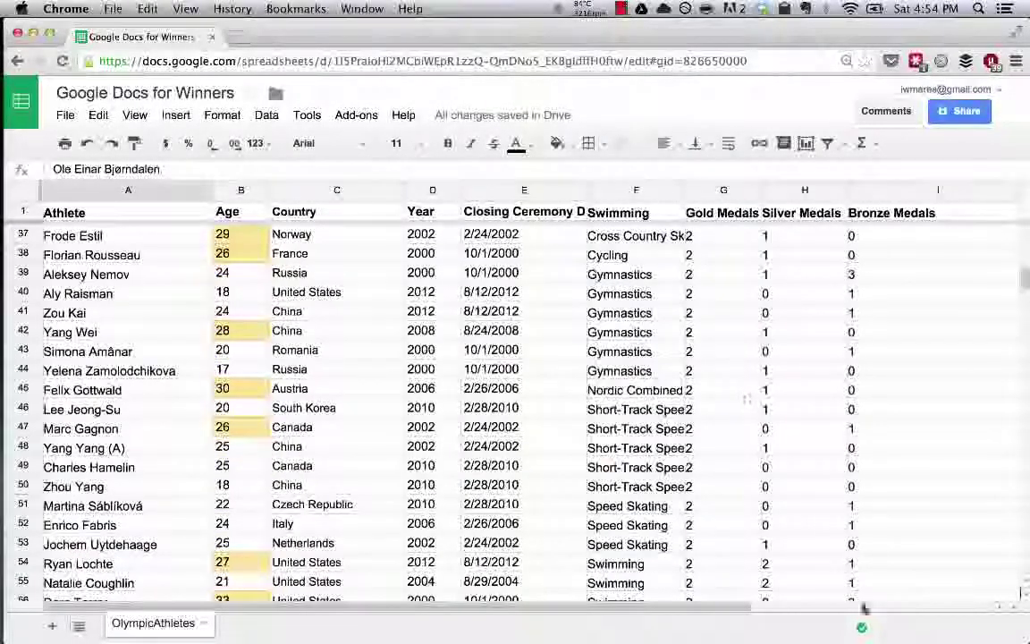
scroll(570, 387, down, 1)
scroll(570, 386, up, 12)
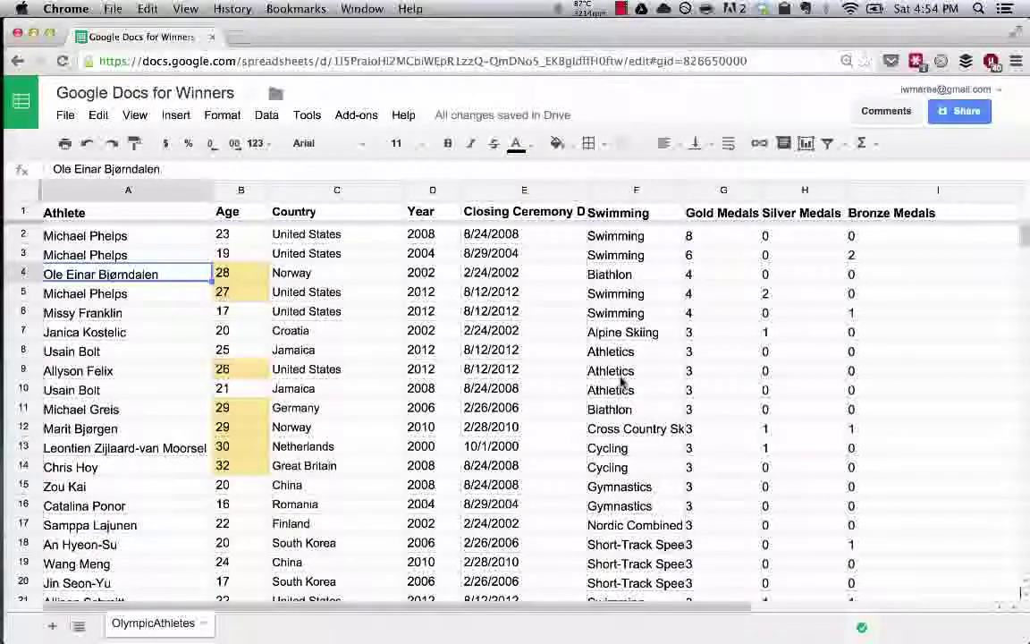
scroll(351, 349, down, 8)
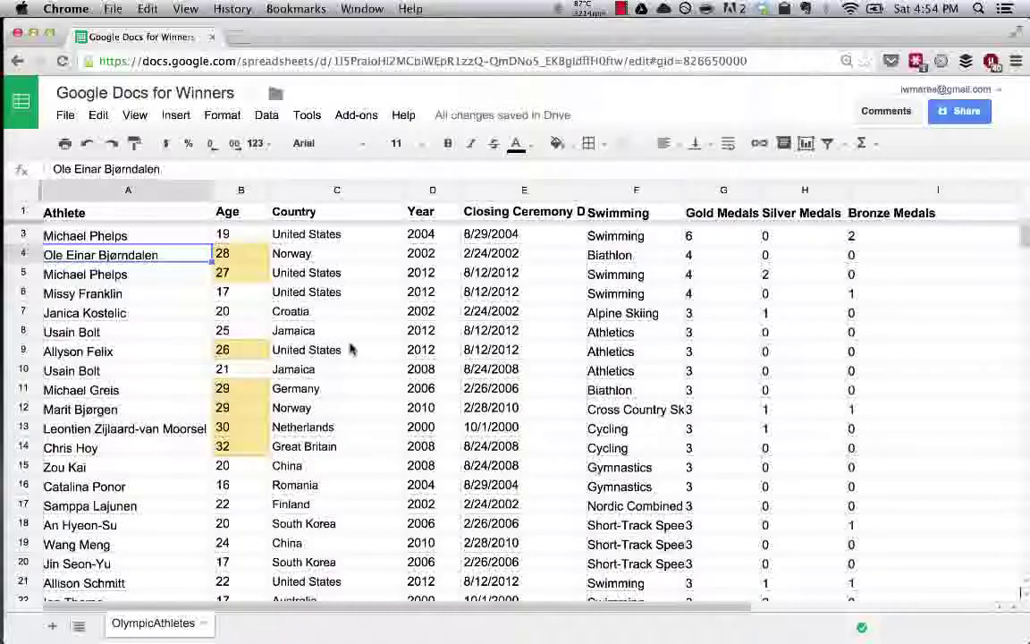
scroll(350, 349, down, 4)
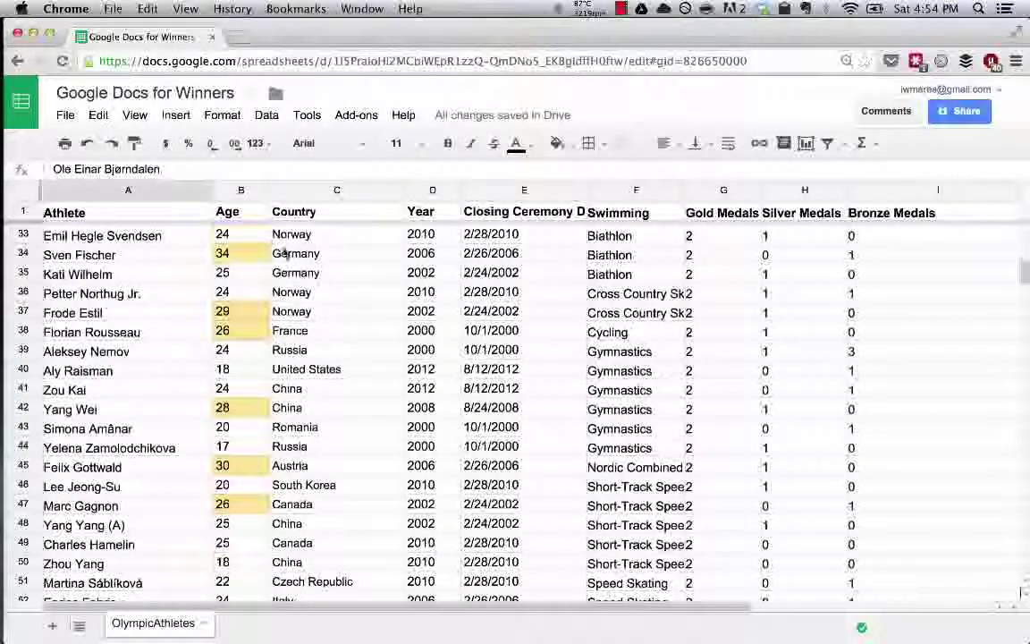
click(241, 190)
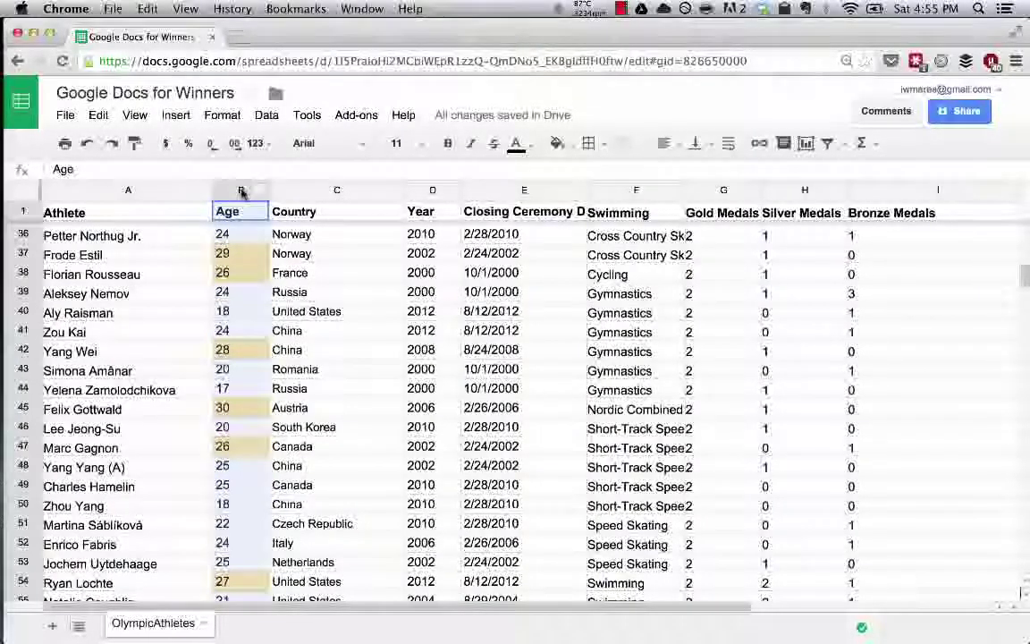